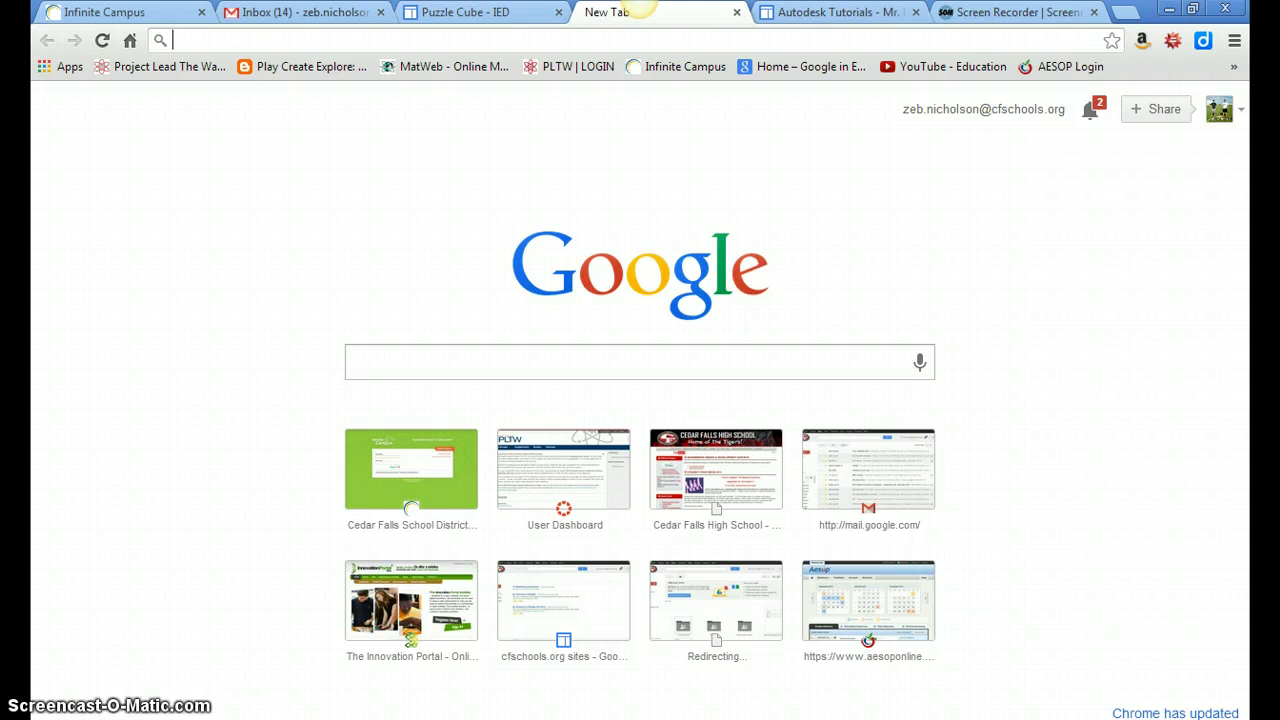
Go to sites.google.com to list the school's existing sites.
text(sites.google.)
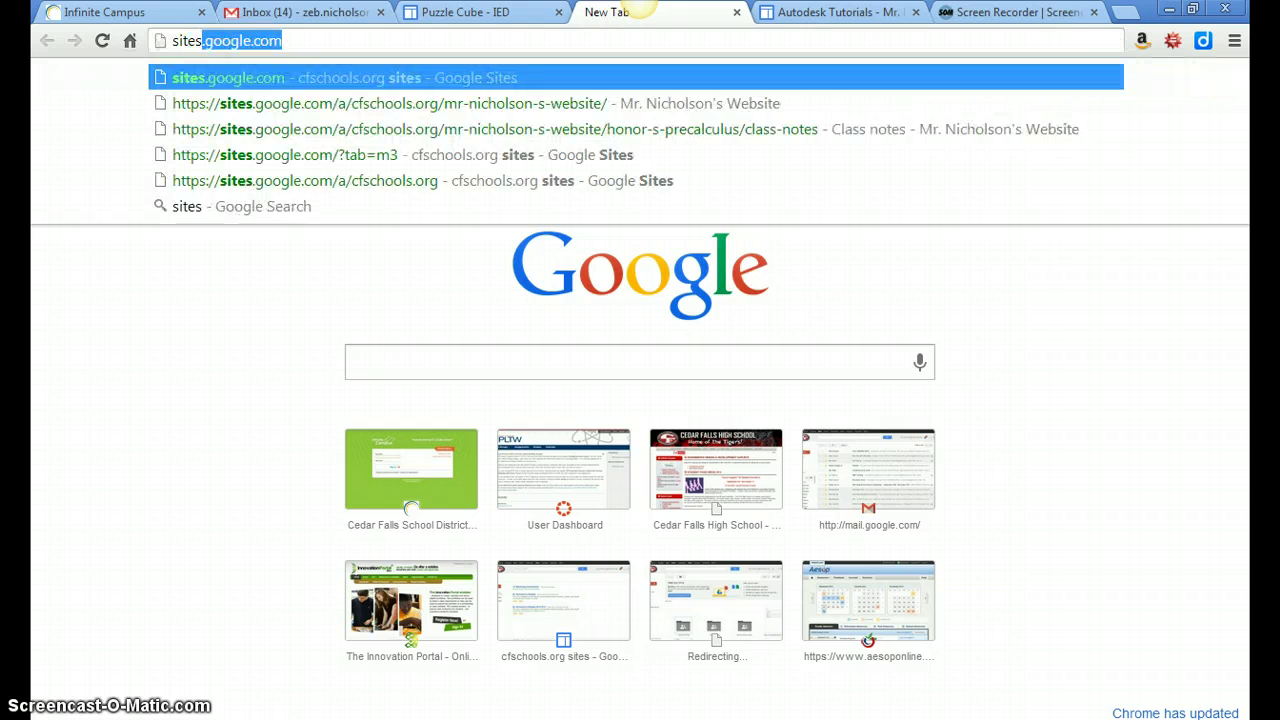
text(co)
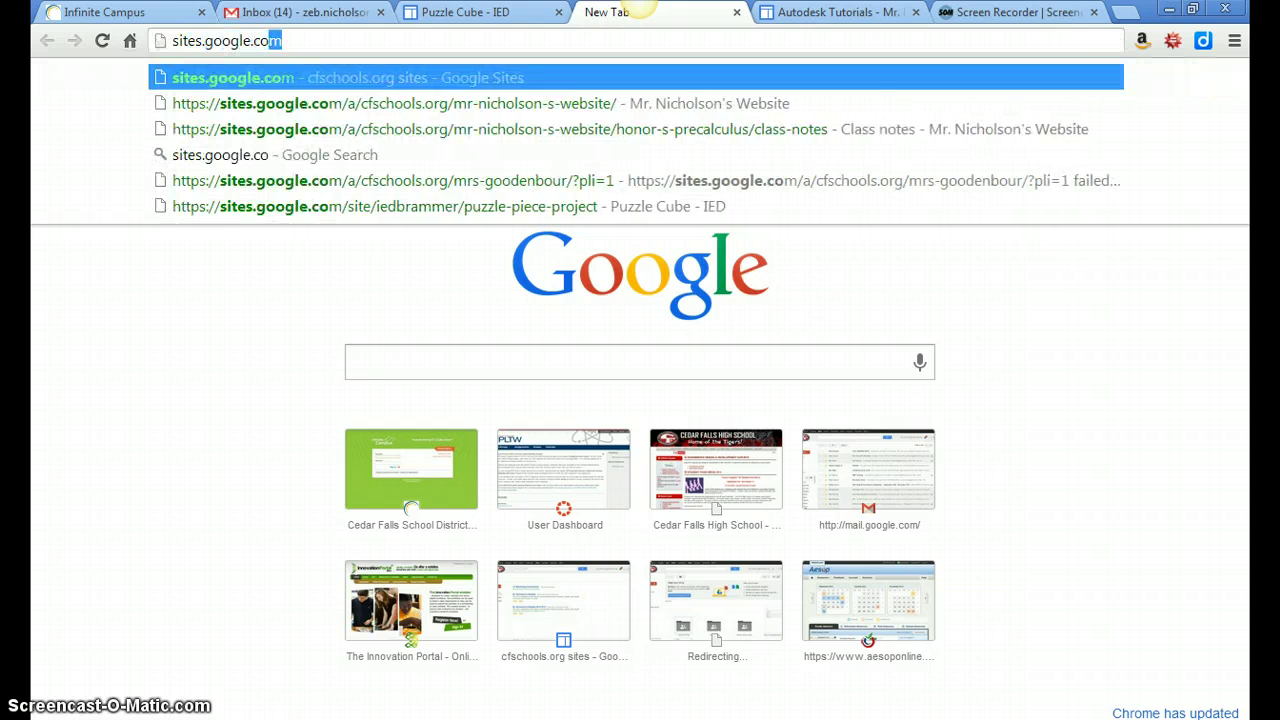
key(Return)
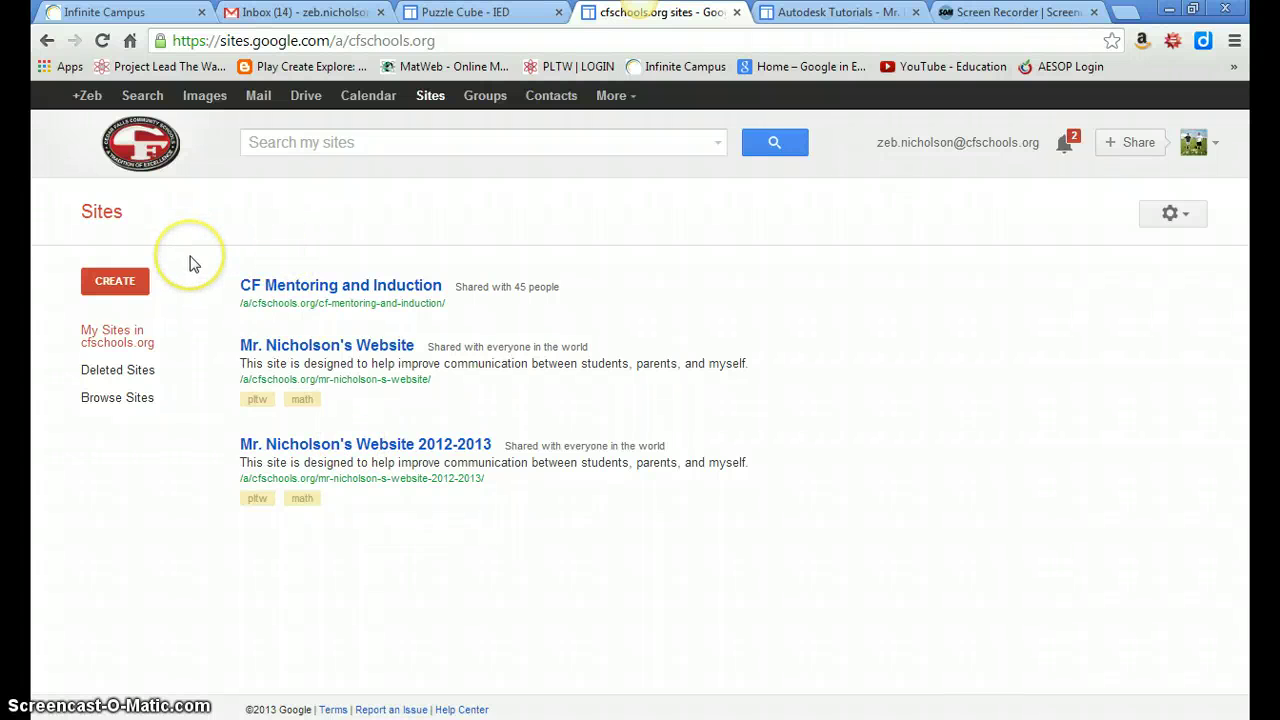
Start a new site named 'Last Name-PLTW', which gets rejected.
click(116, 282)
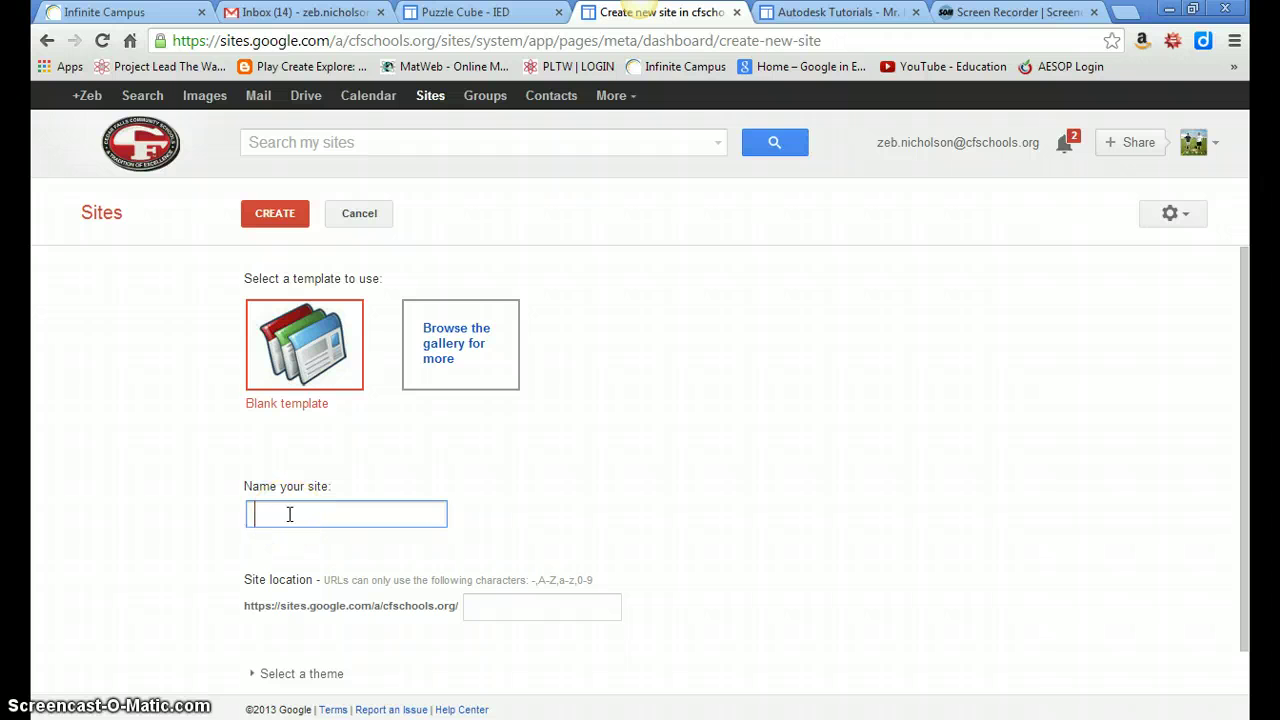
text(Last Name-PLTW)
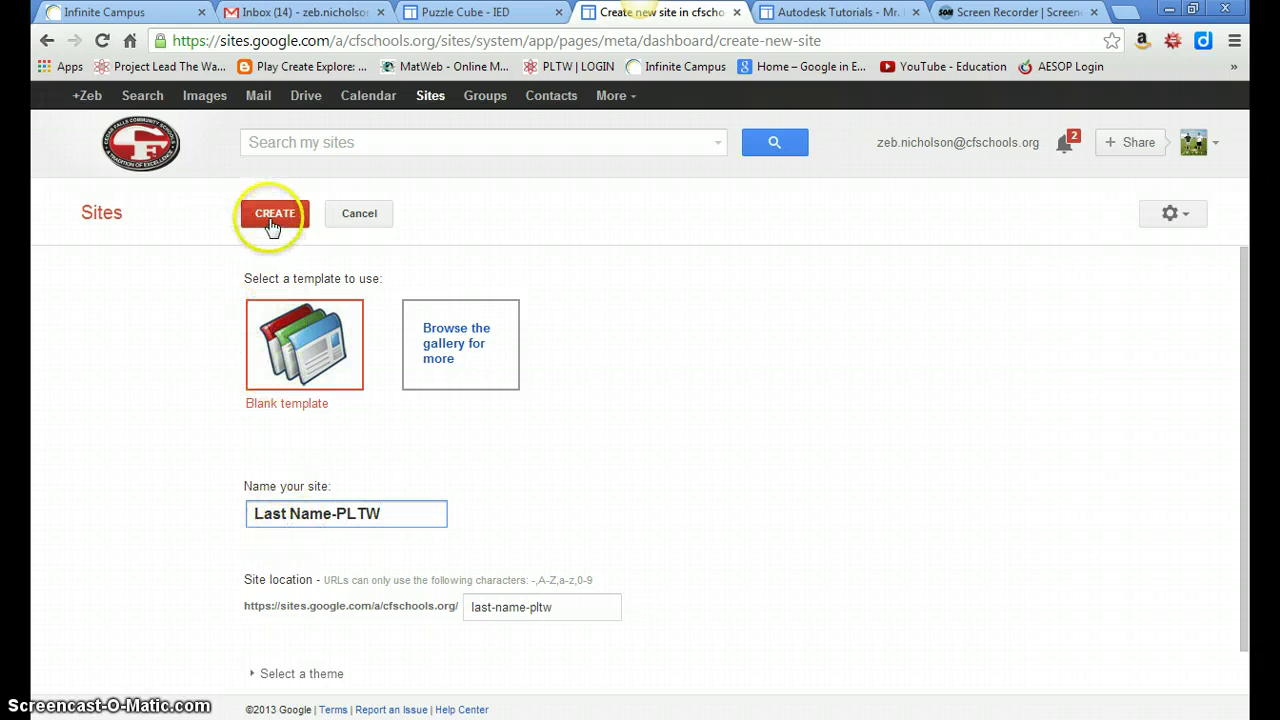
click(270, 228)
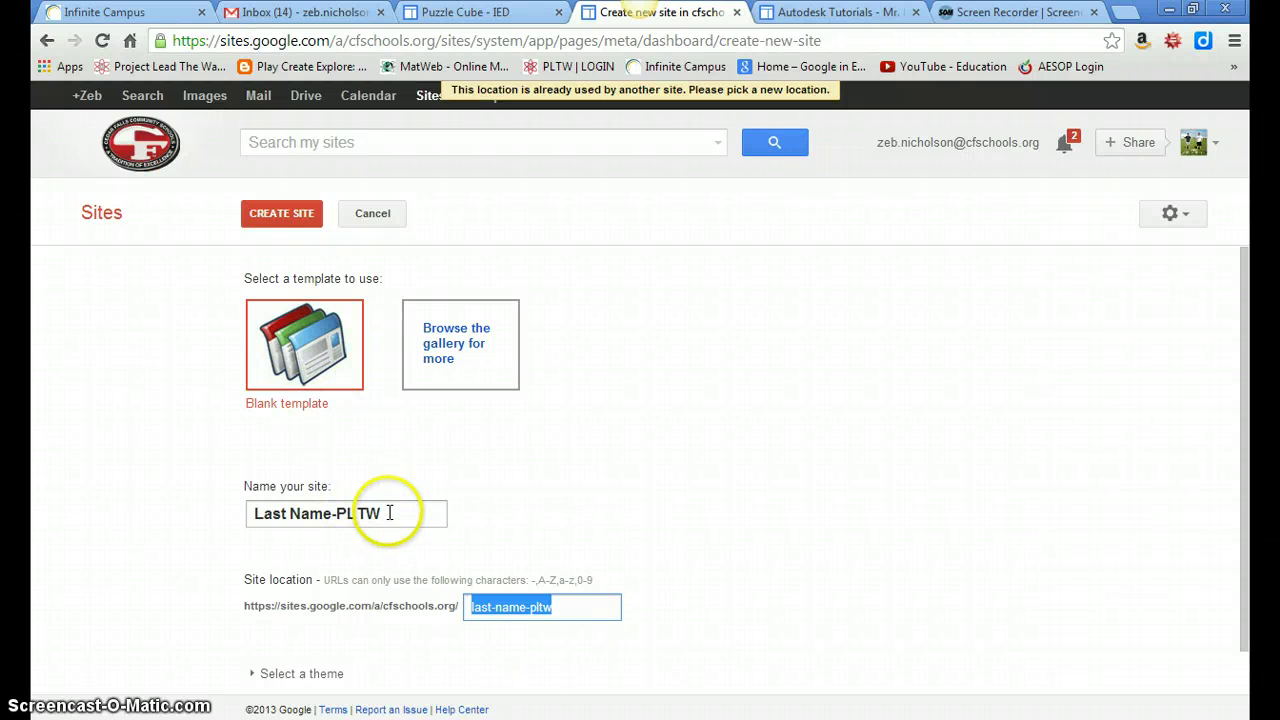
Rename the site to 'Test site' and create it from the blank template.
drag(390, 516, 198, 521)
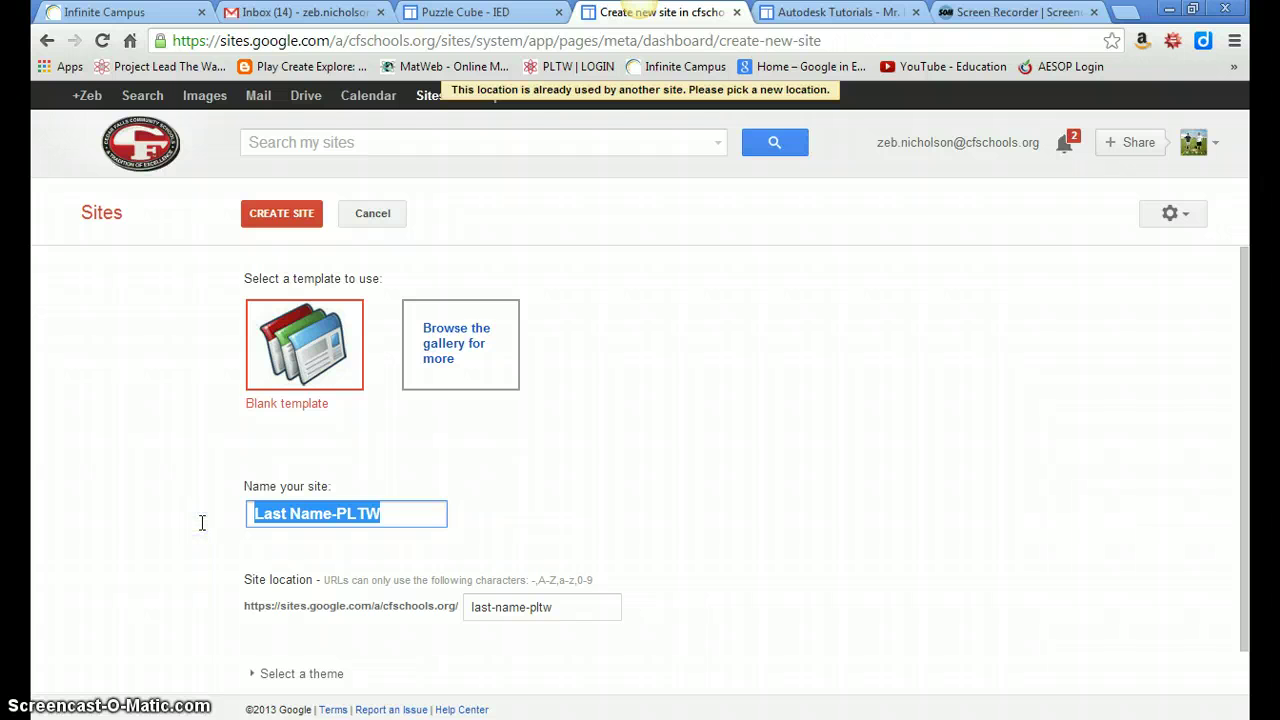
text(Test sti)
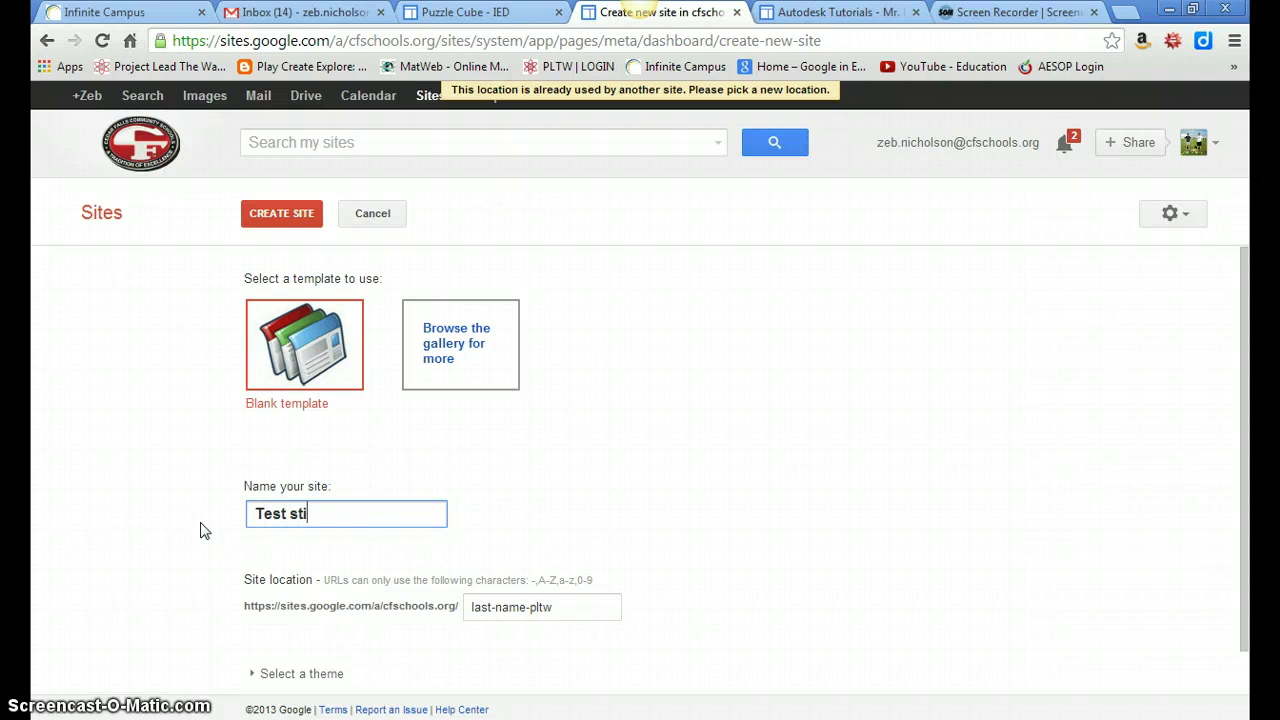
key(BackSpace)
key(BackSpace)
text(ite)
click(281, 236)
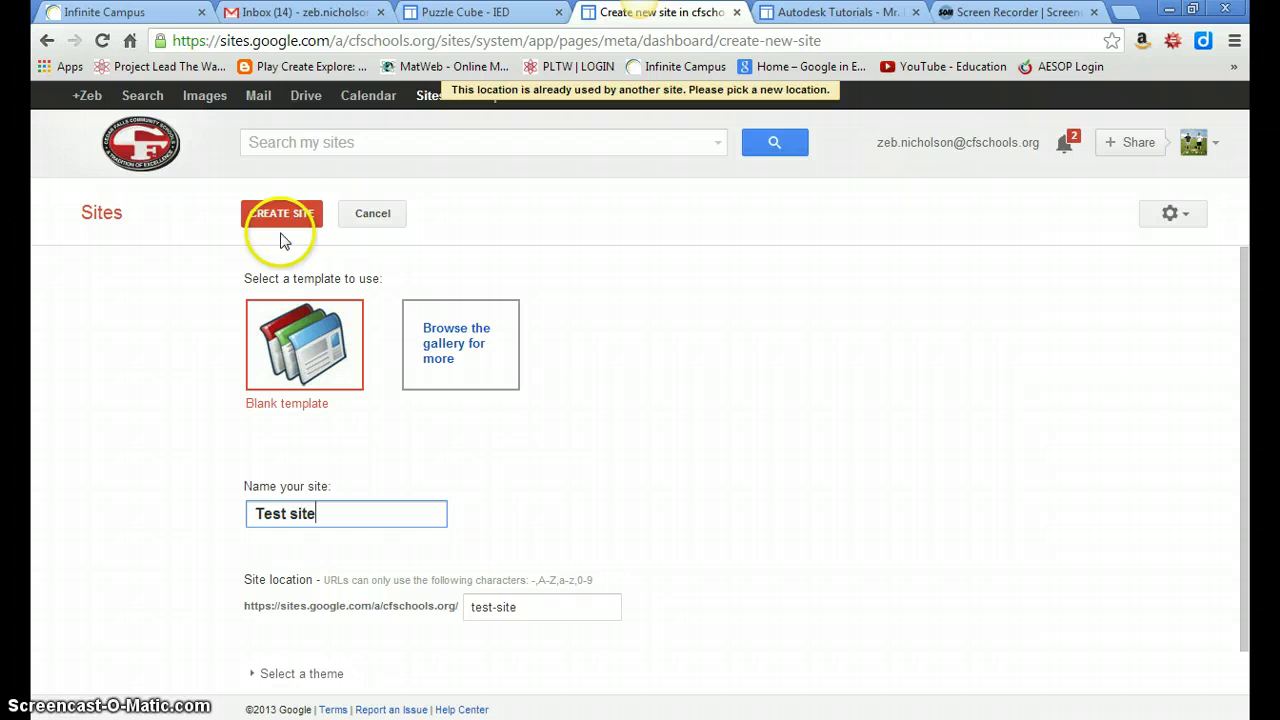
click(271, 222)
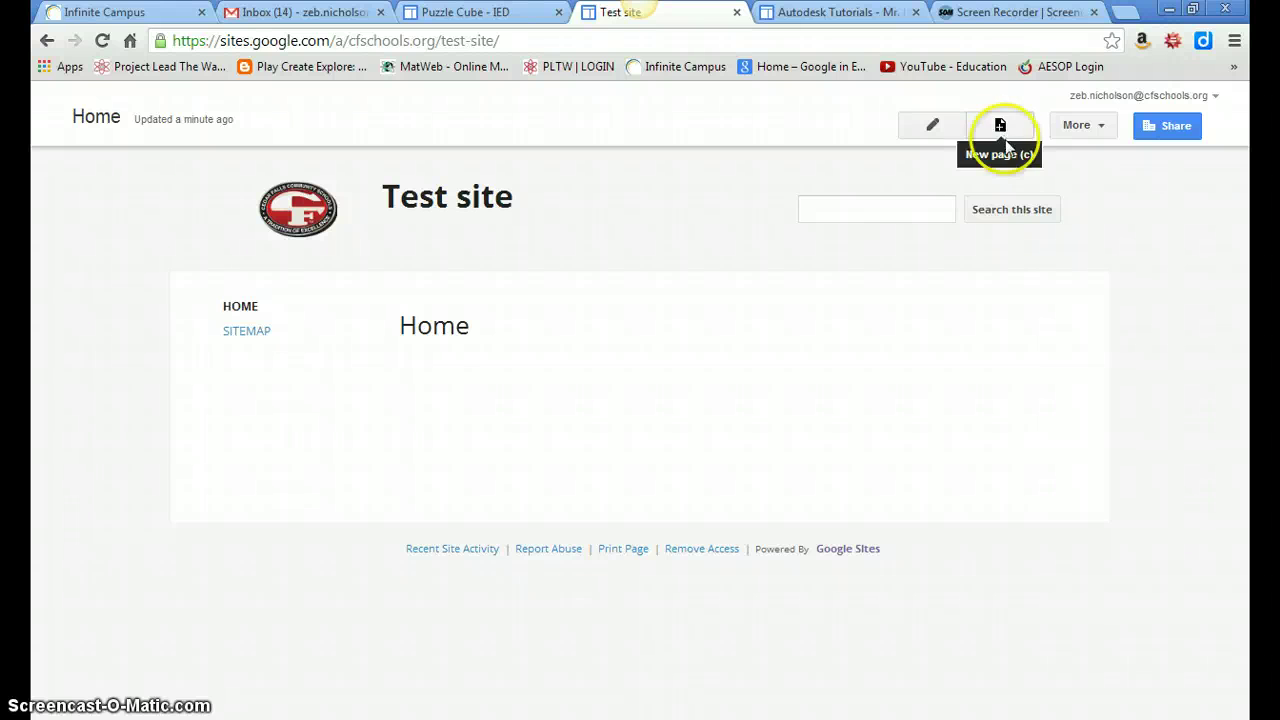
Let the new Test site finish loading on its Home page.
click(1001, 130)
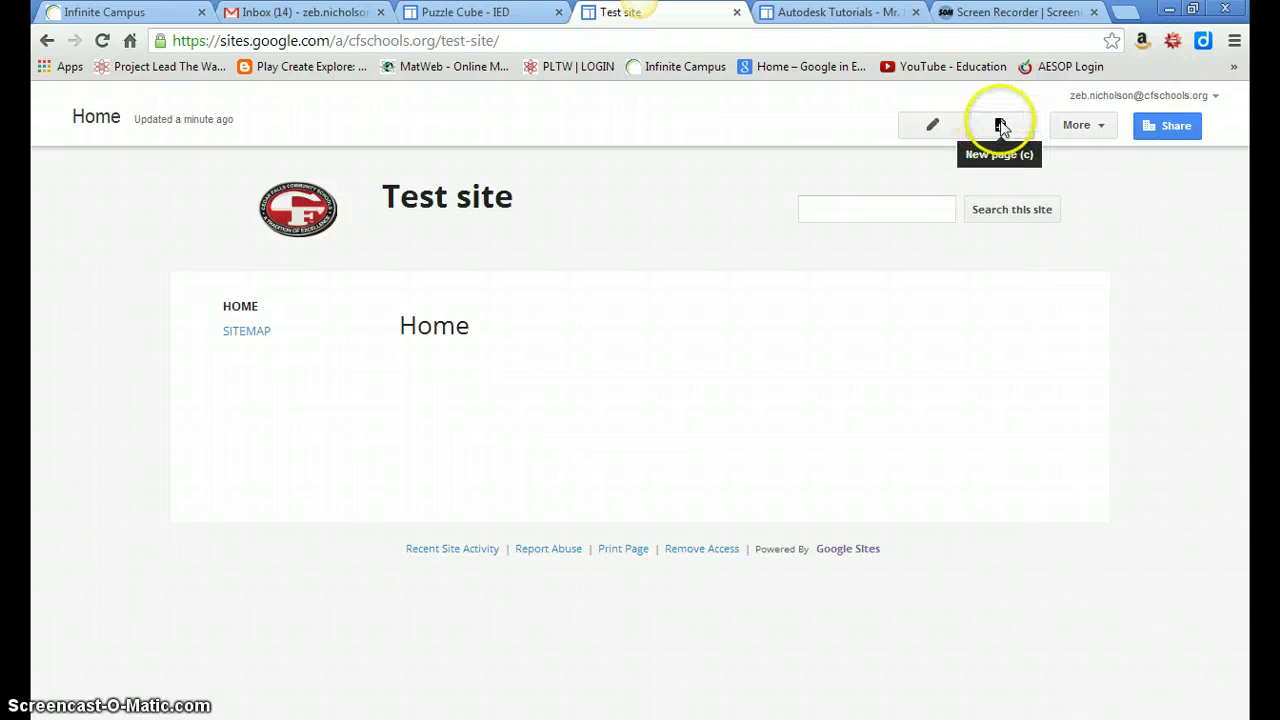
Start a new page and name it 'Puzzle Cube' instead of 'Assembly'.
click(1000, 126)
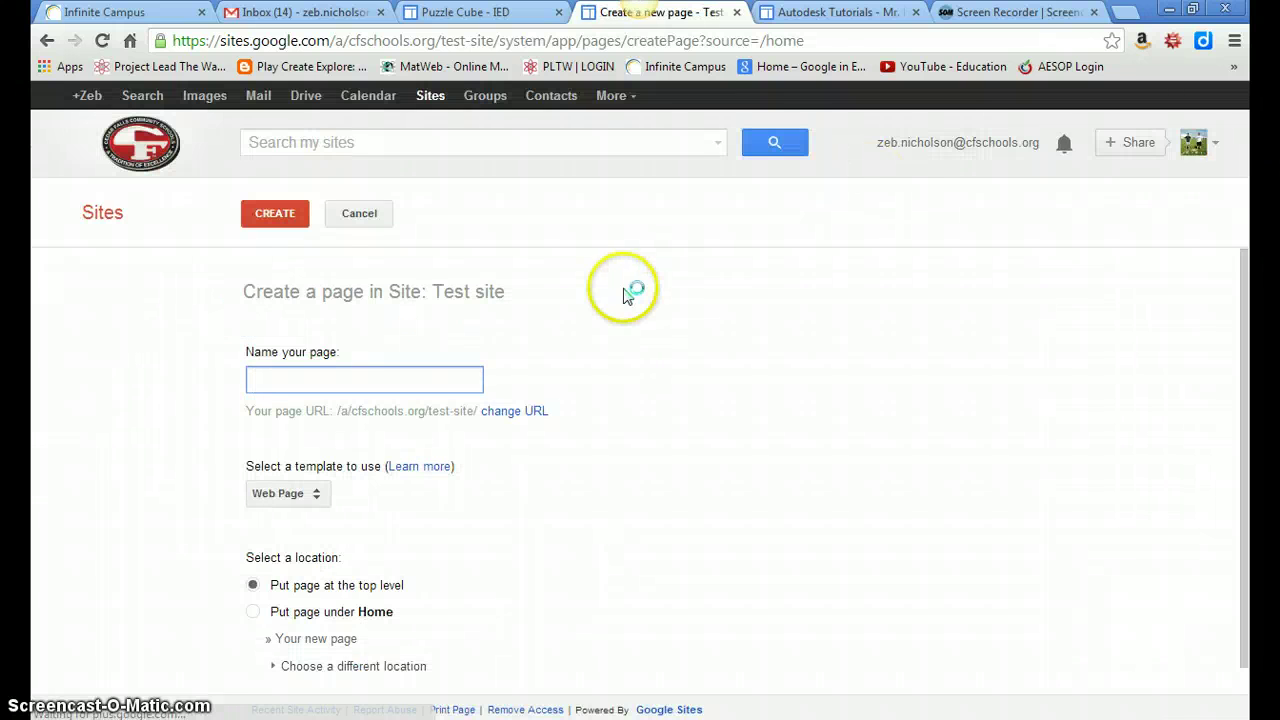
text(Assembly)
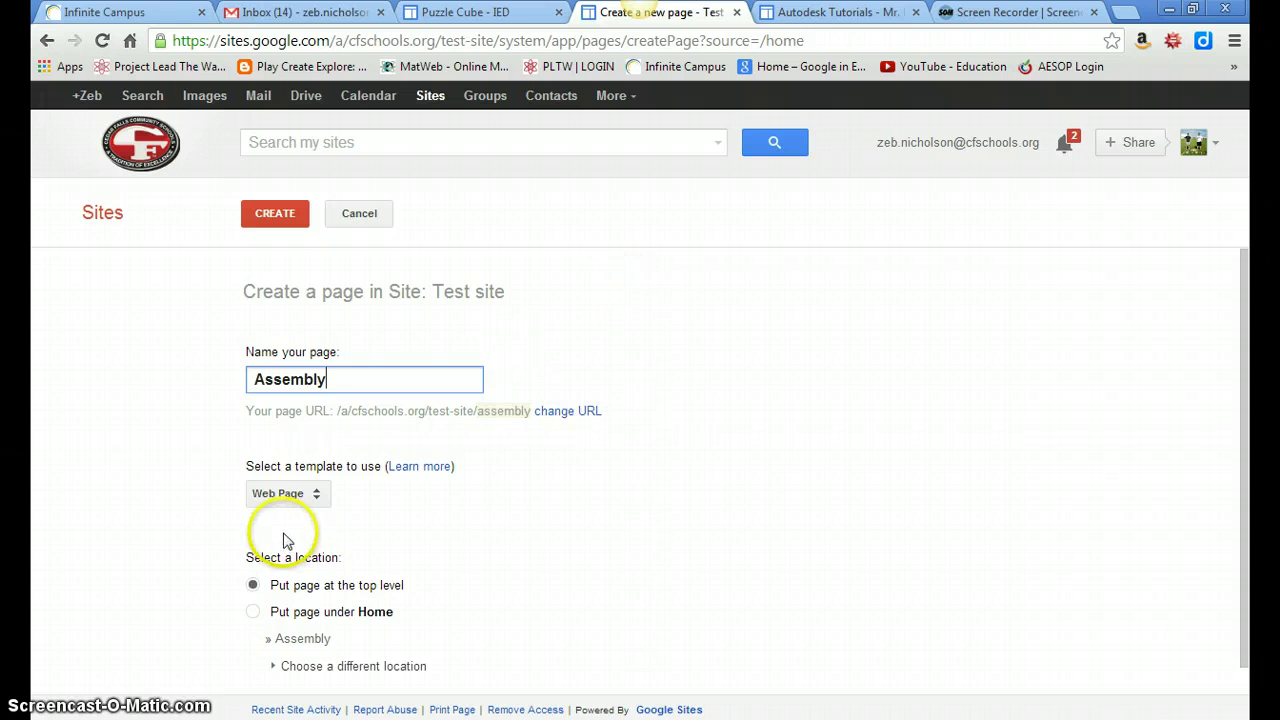
drag(1240, 408, 1241, 419)
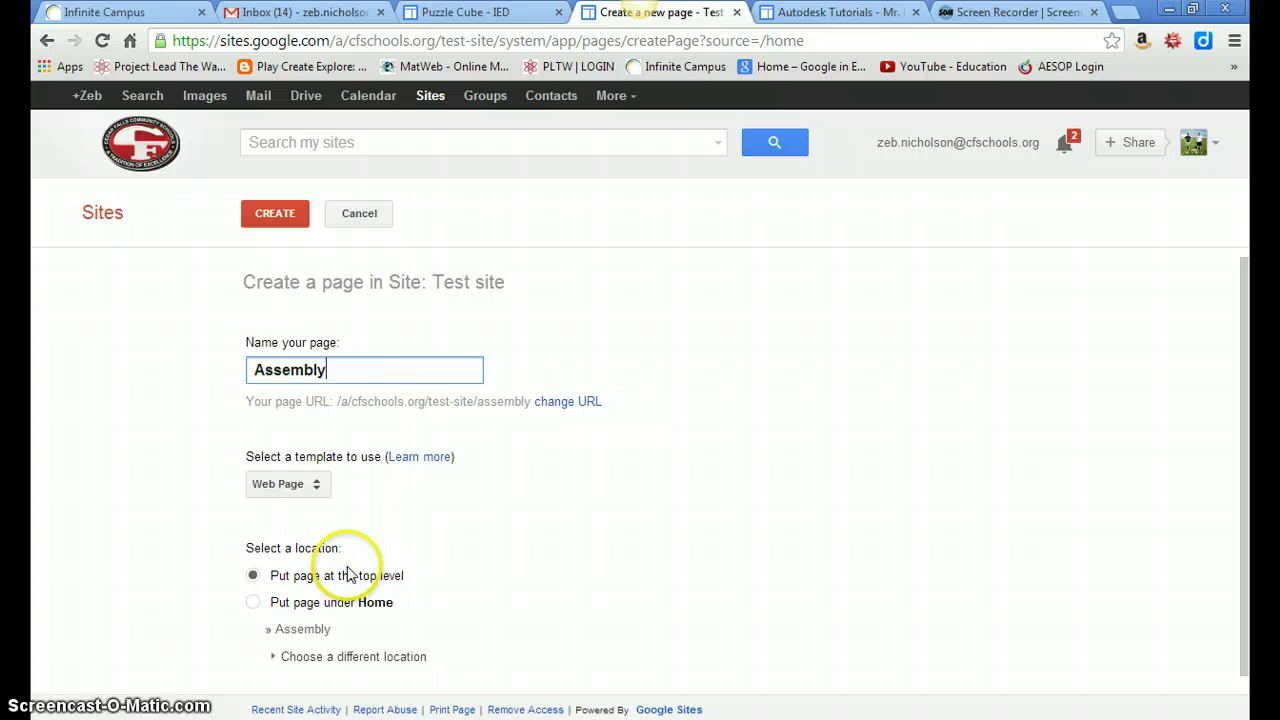
click(228, 355)
key(ctrl+a)
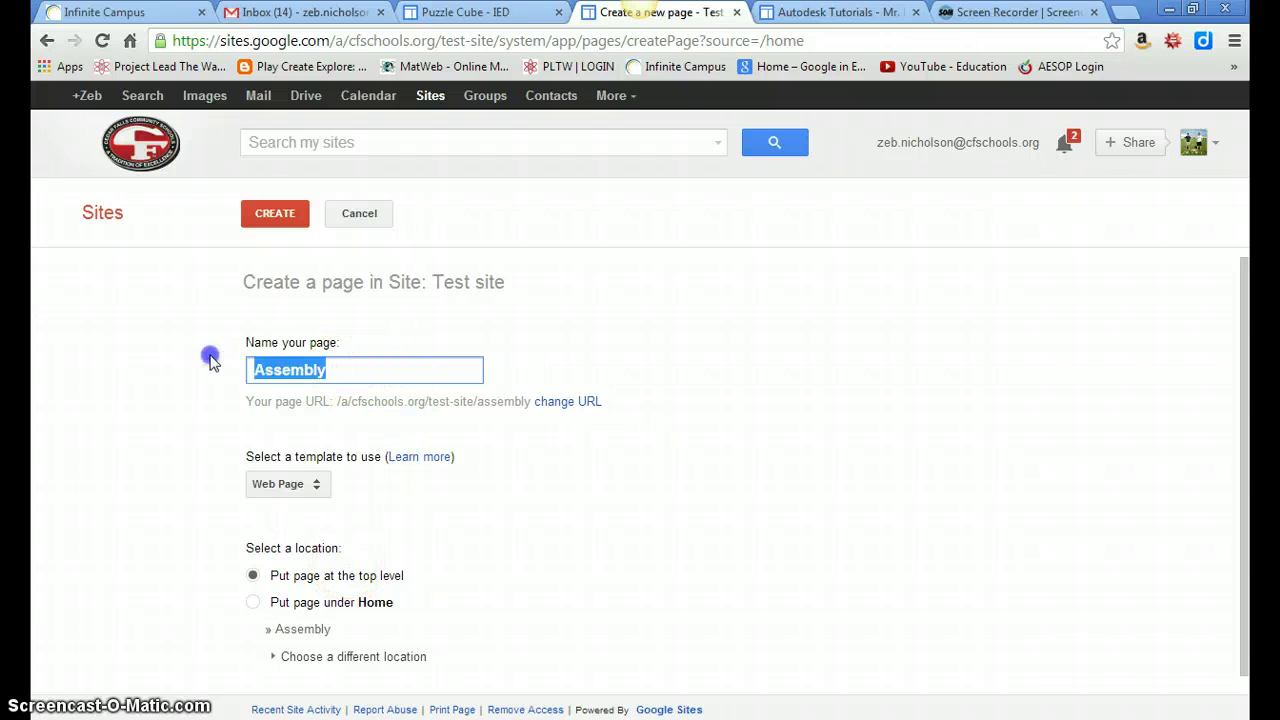
text(Pu)
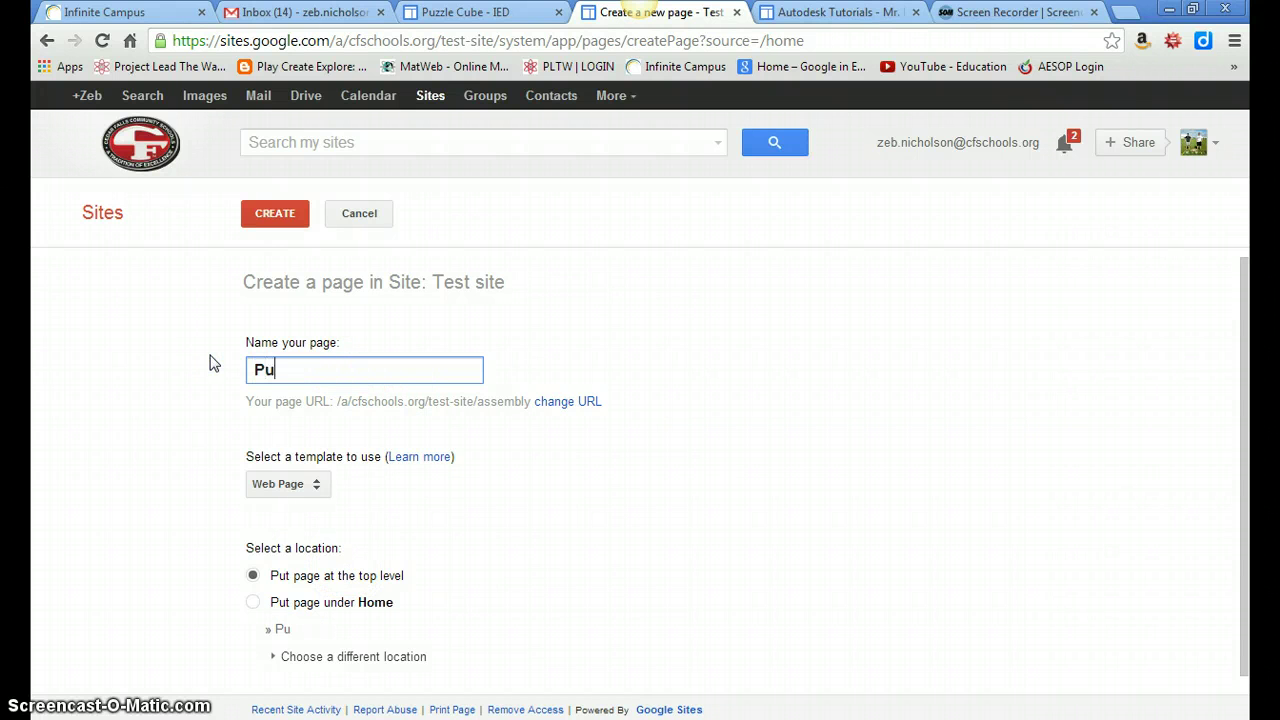
text(zzle Cube)
Put the Puzzle Cube page at the top level, create it, and save.
click(252, 602)
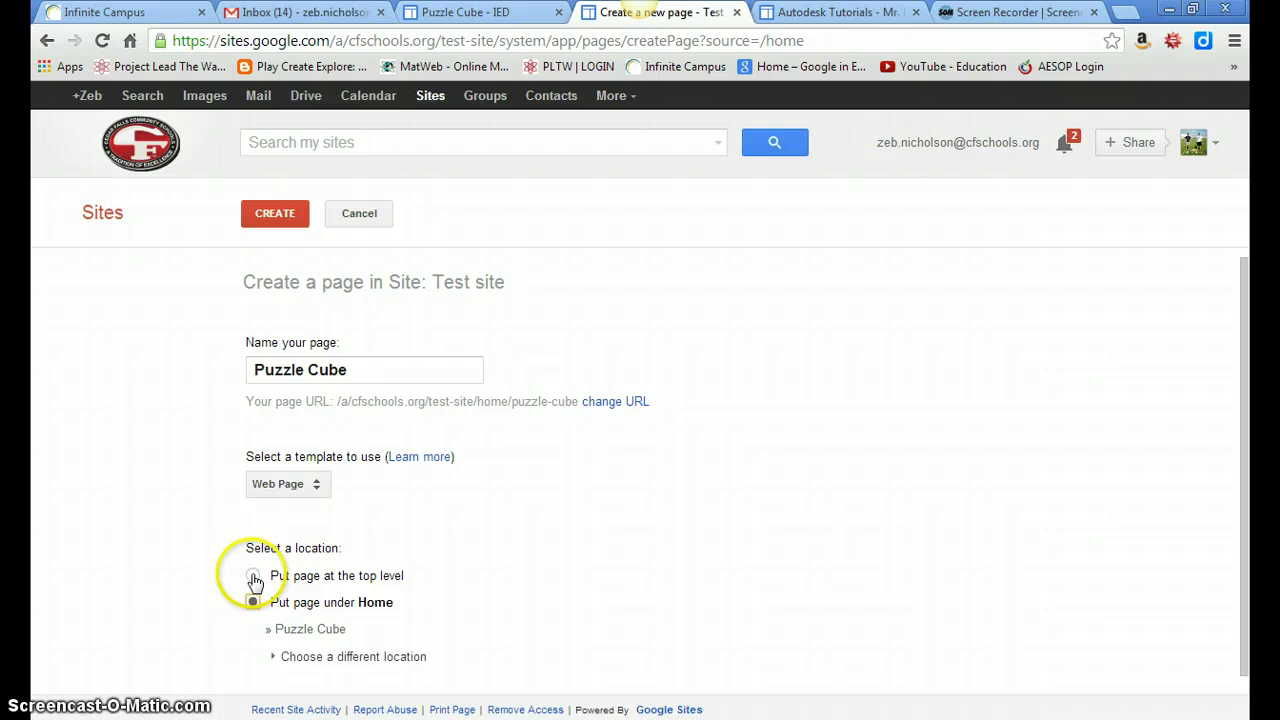
click(253, 576)
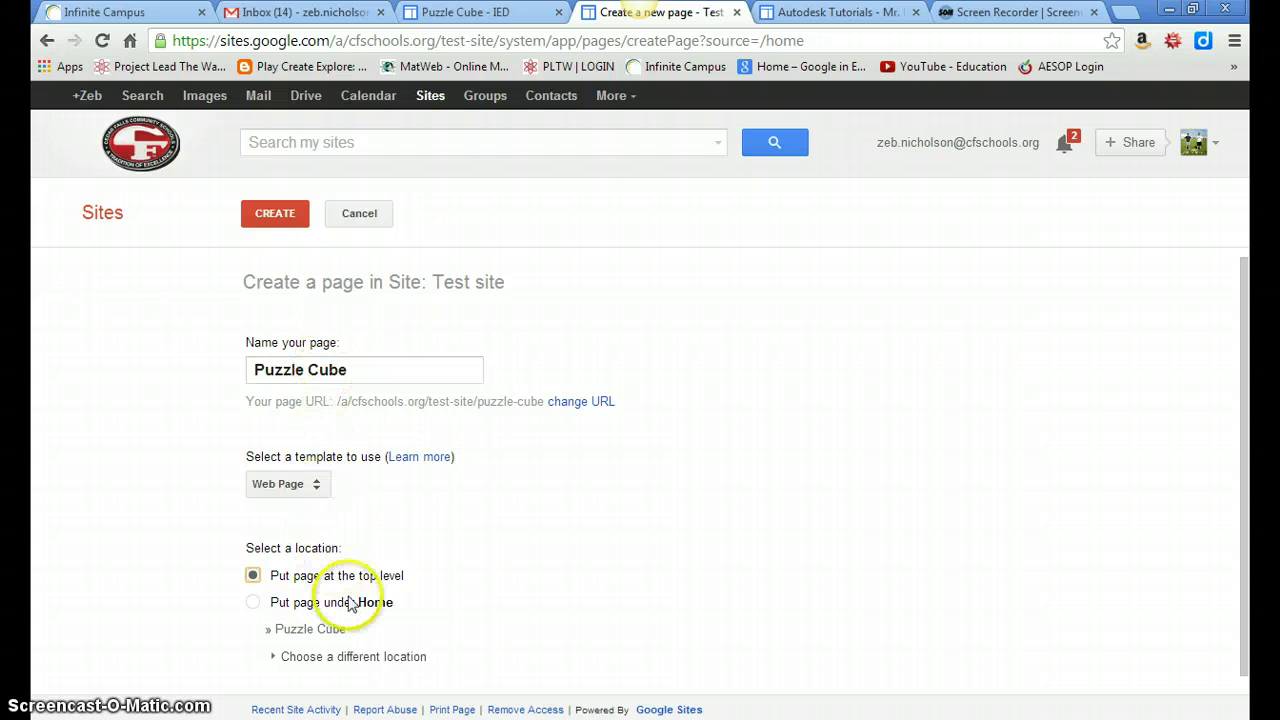
click(283, 213)
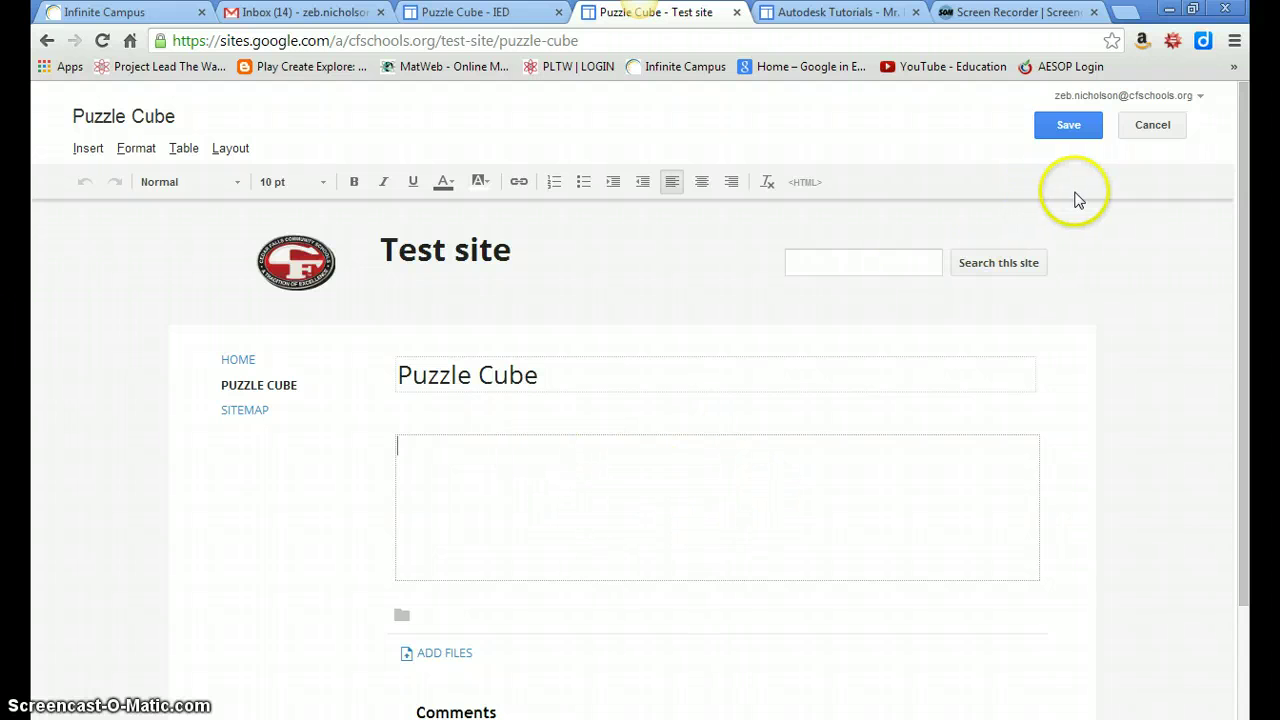
click(1071, 129)
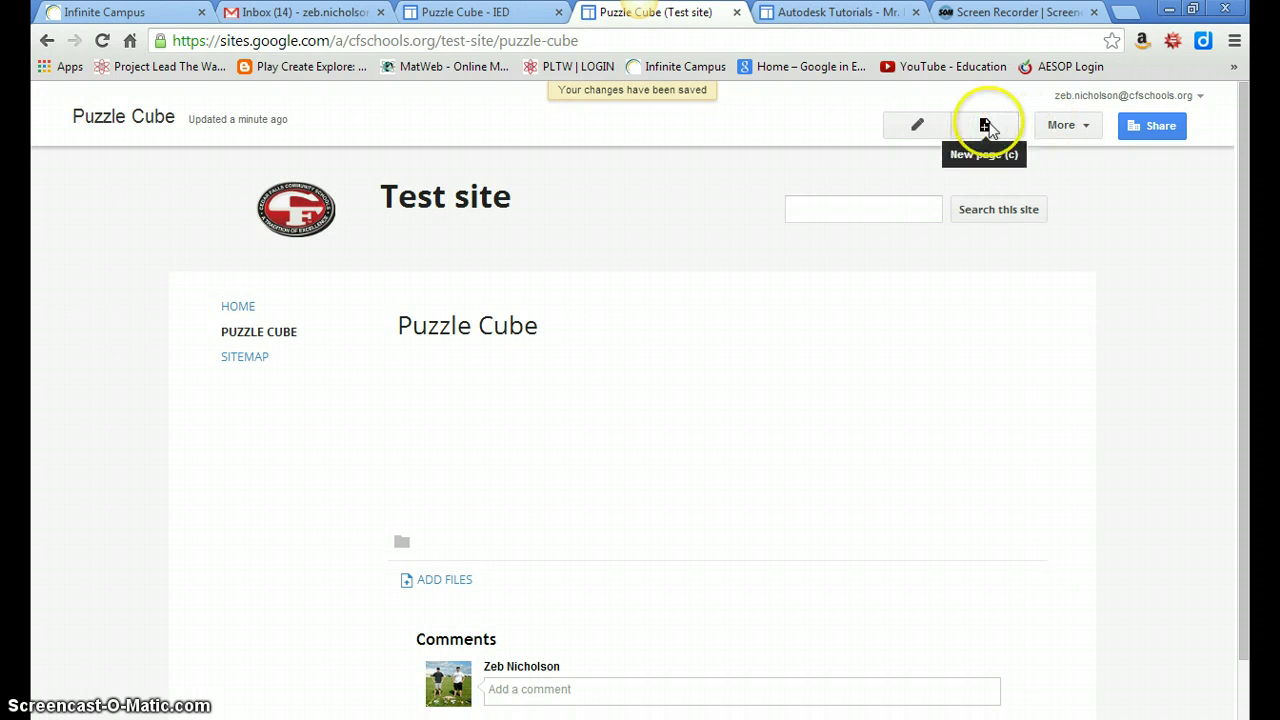
Create and save an 'Assembly' subpage under Puzzle Cube, then return to Puzzle Cube.
click(985, 125)
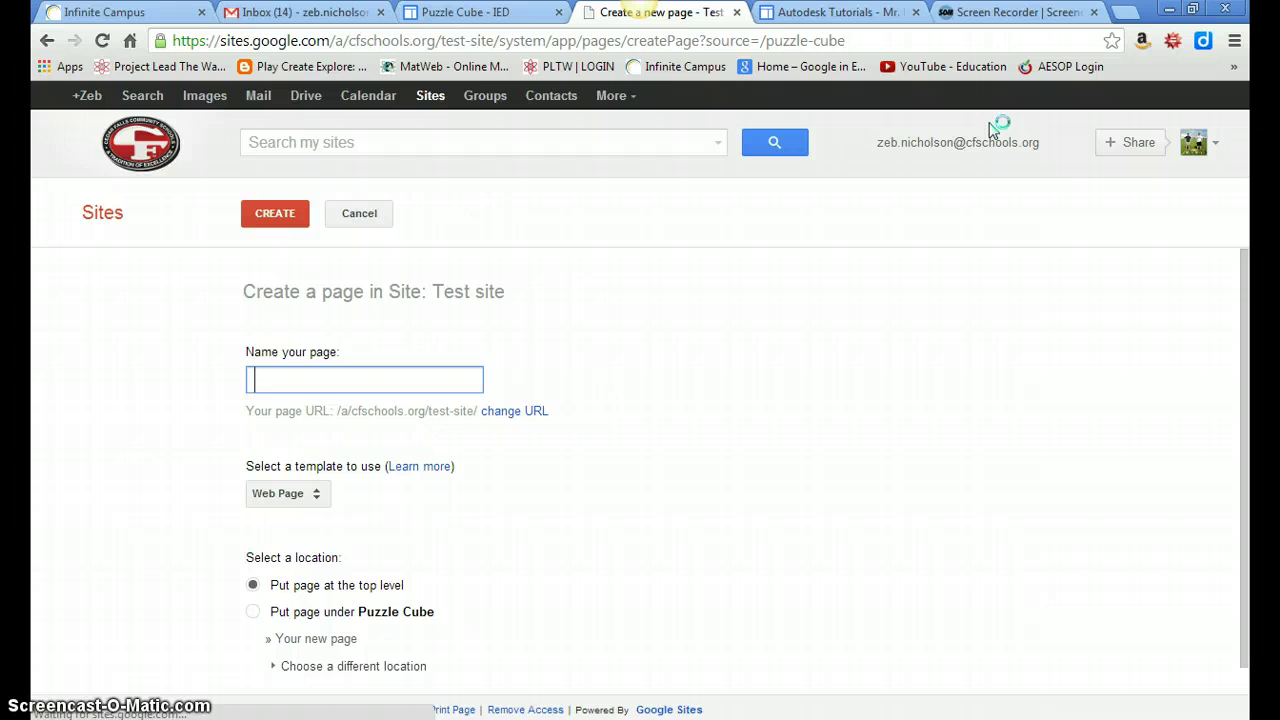
click(271, 381)
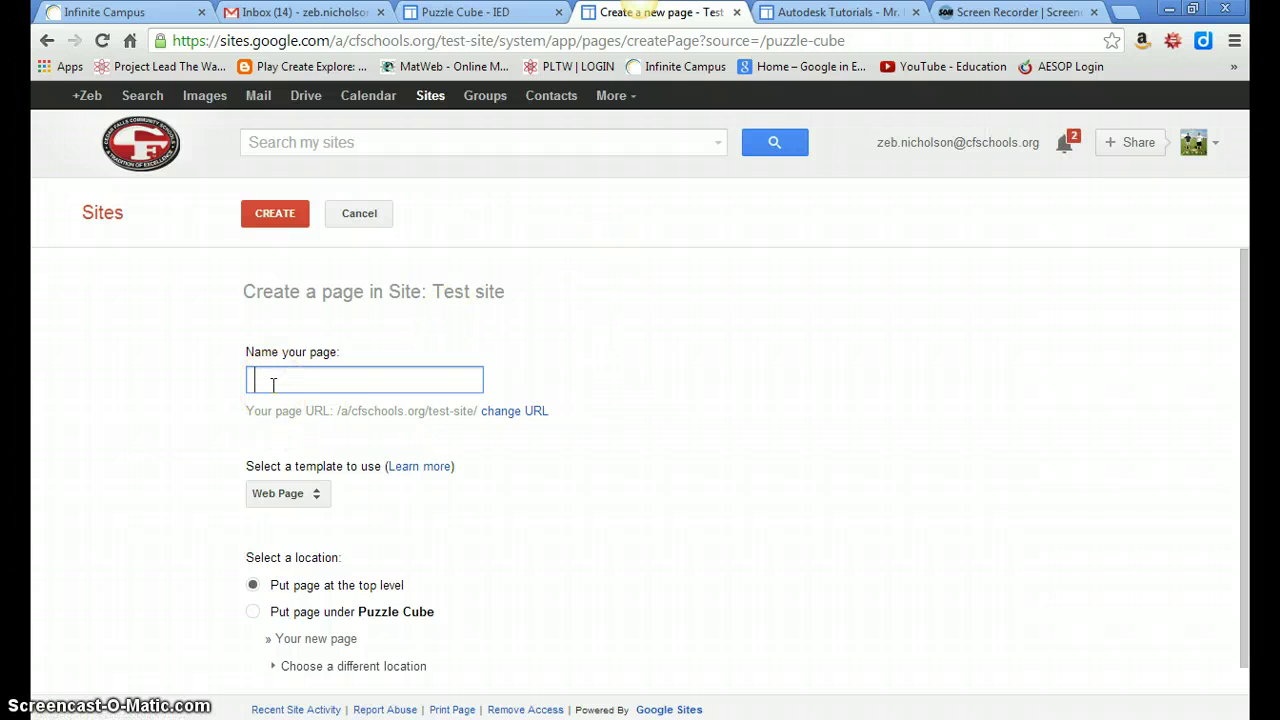
text(Assembly)
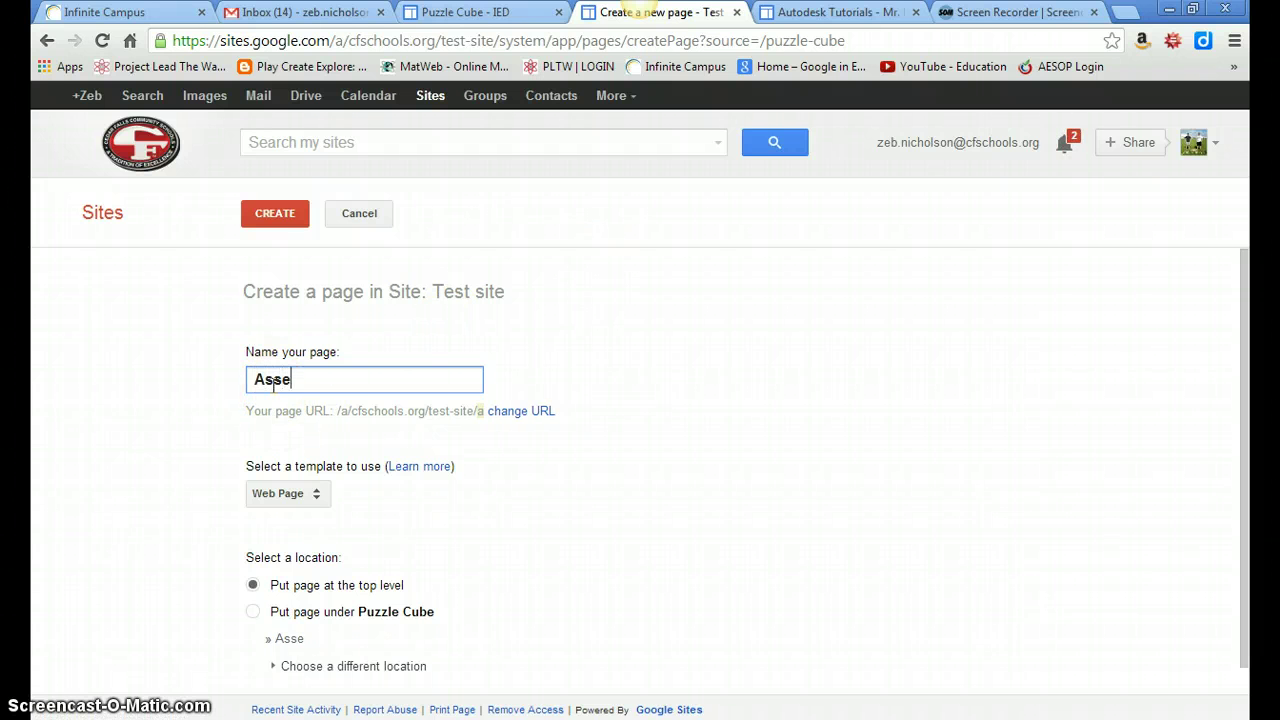
click(252, 612)
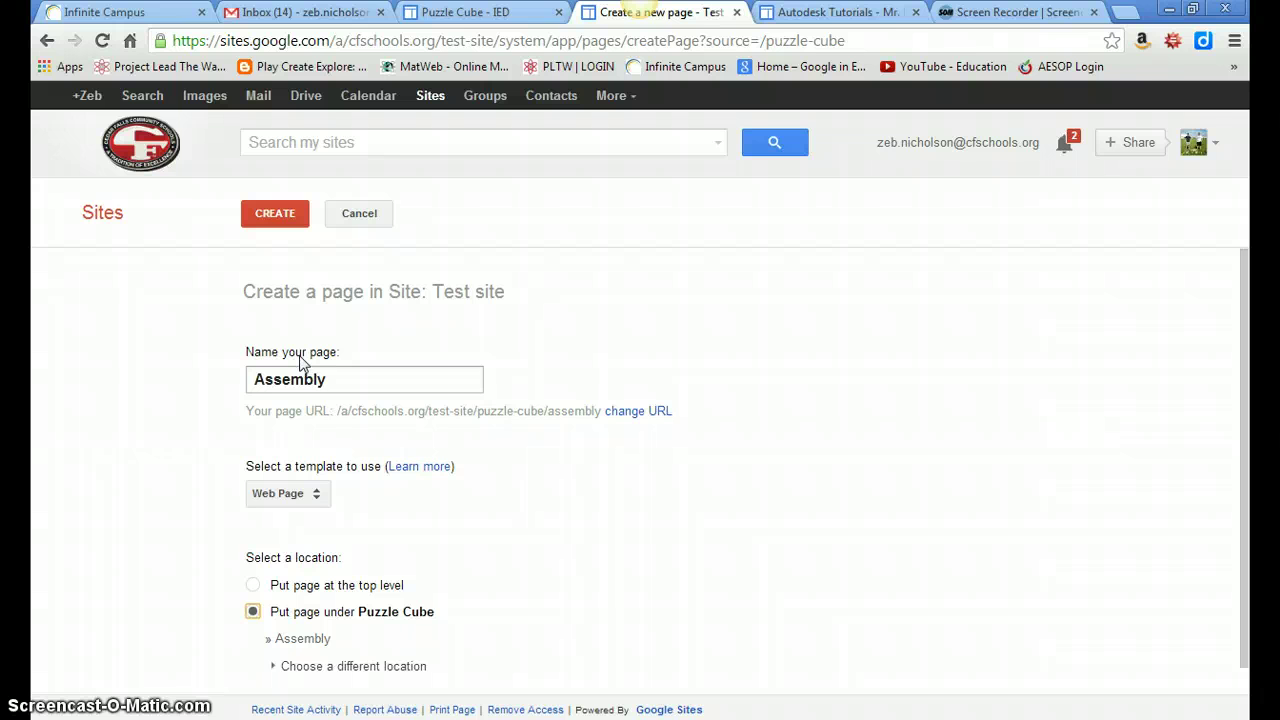
click(277, 214)
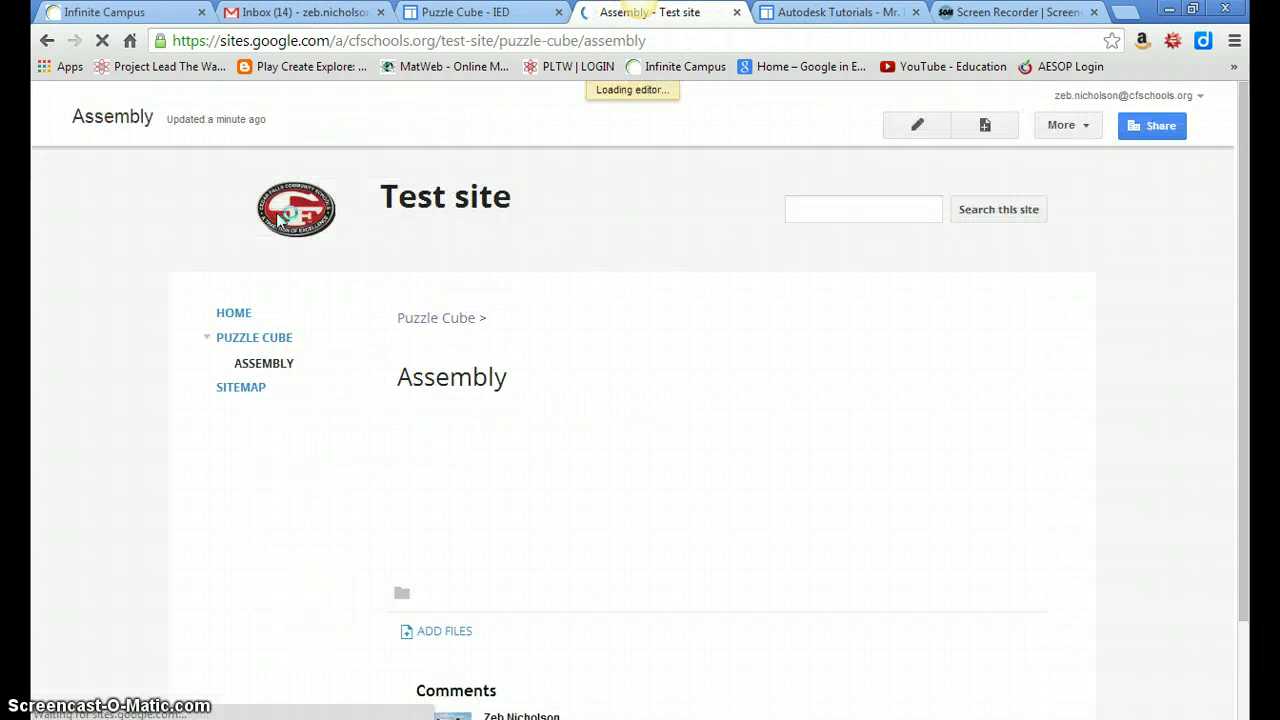
click(1068, 125)
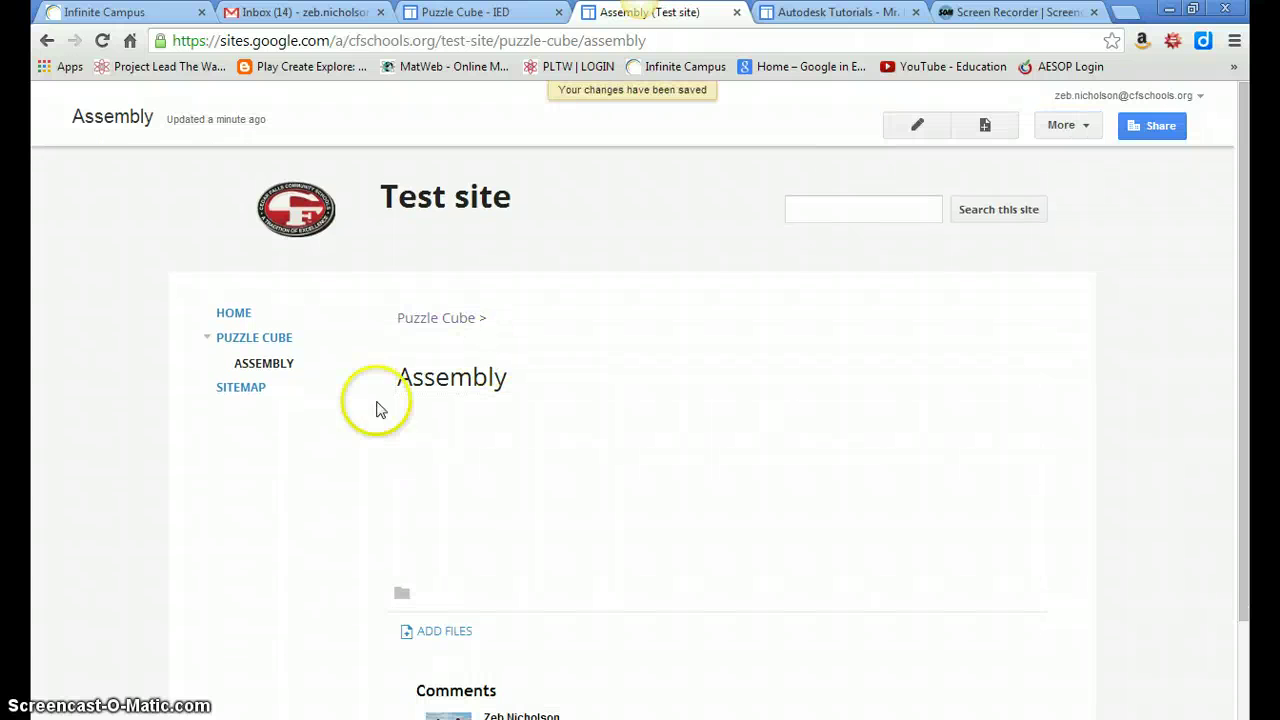
click(258, 342)
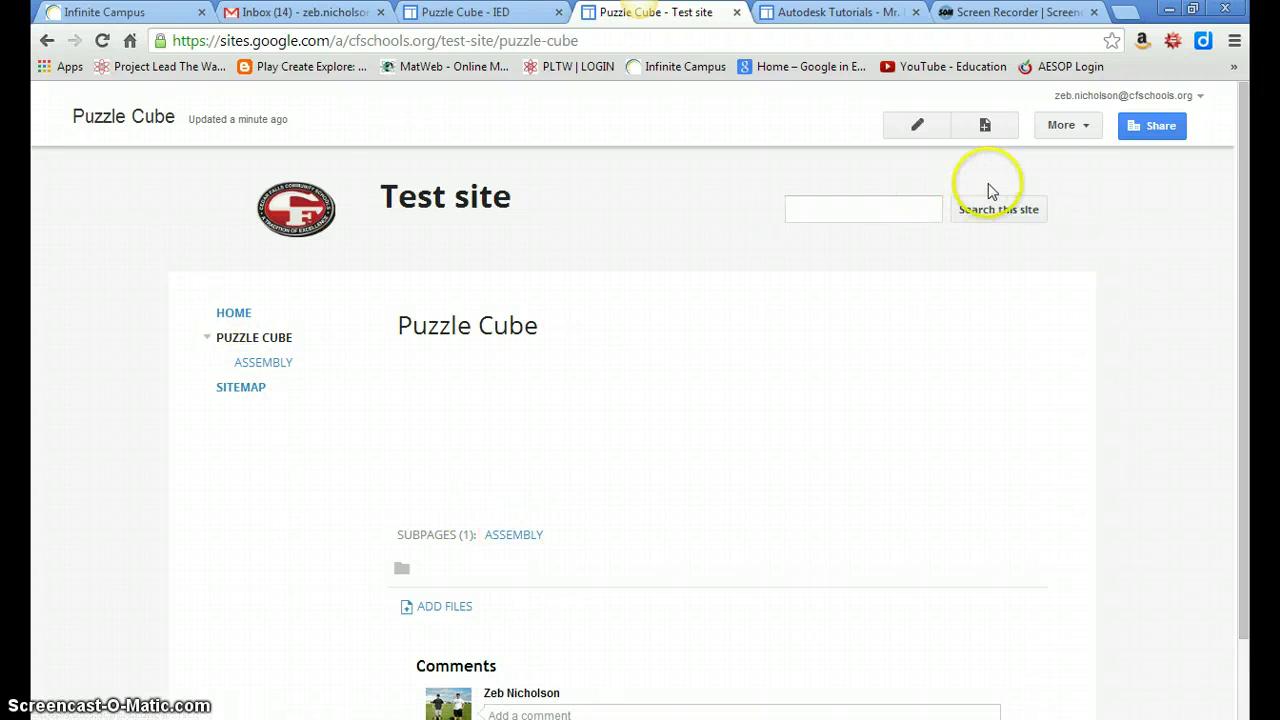
Create a 'Parts and Drawings' page nested under Puzzle Cube, after Assembly.
click(999, 132)
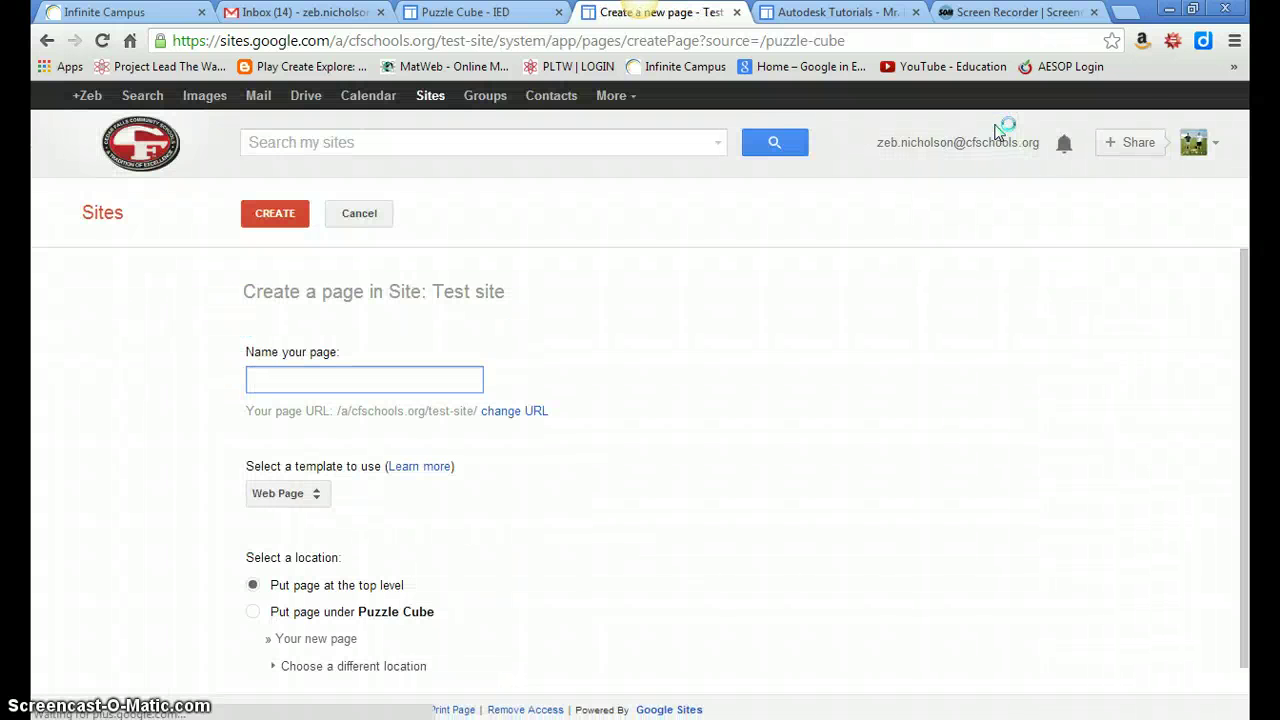
text(Parts )
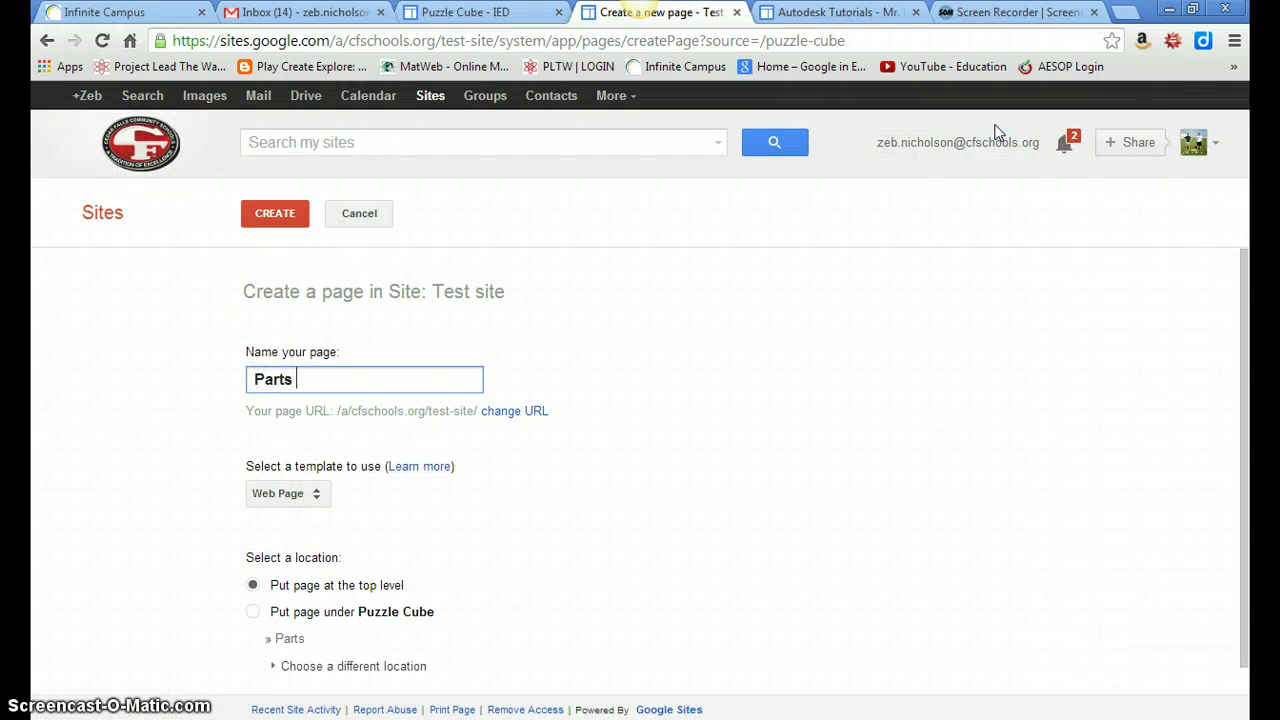
text(and Drawings)
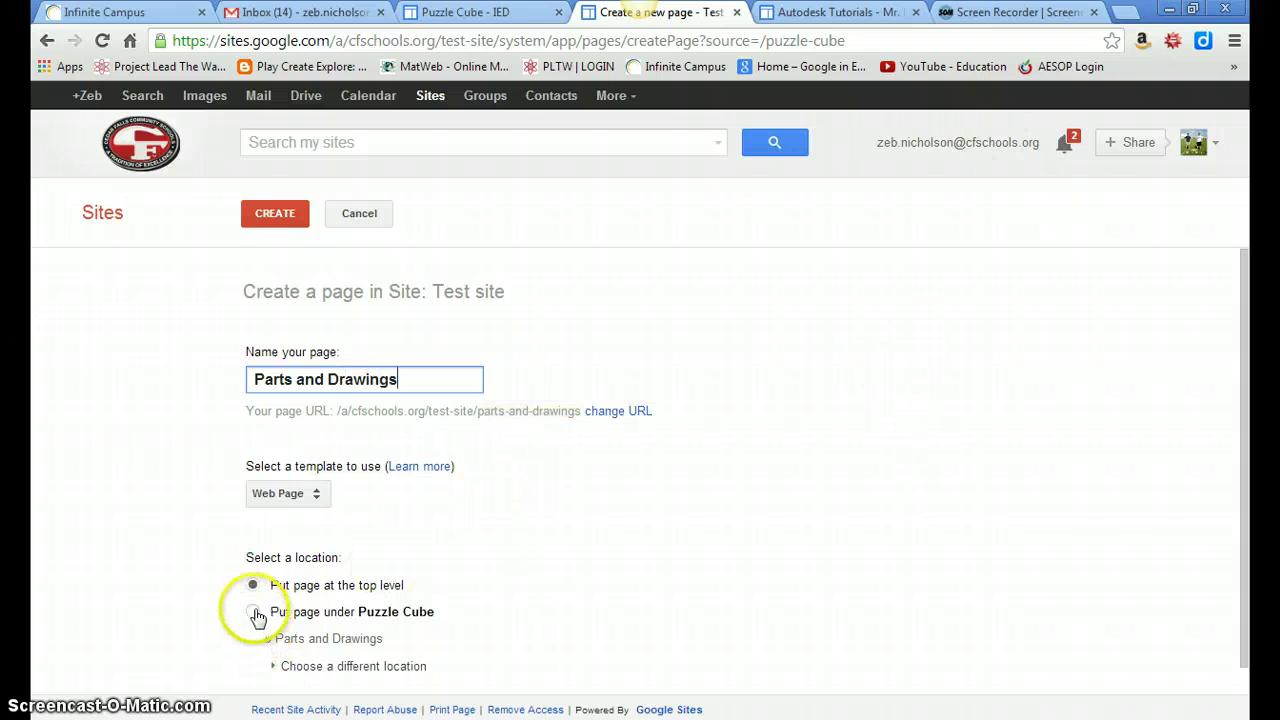
click(253, 612)
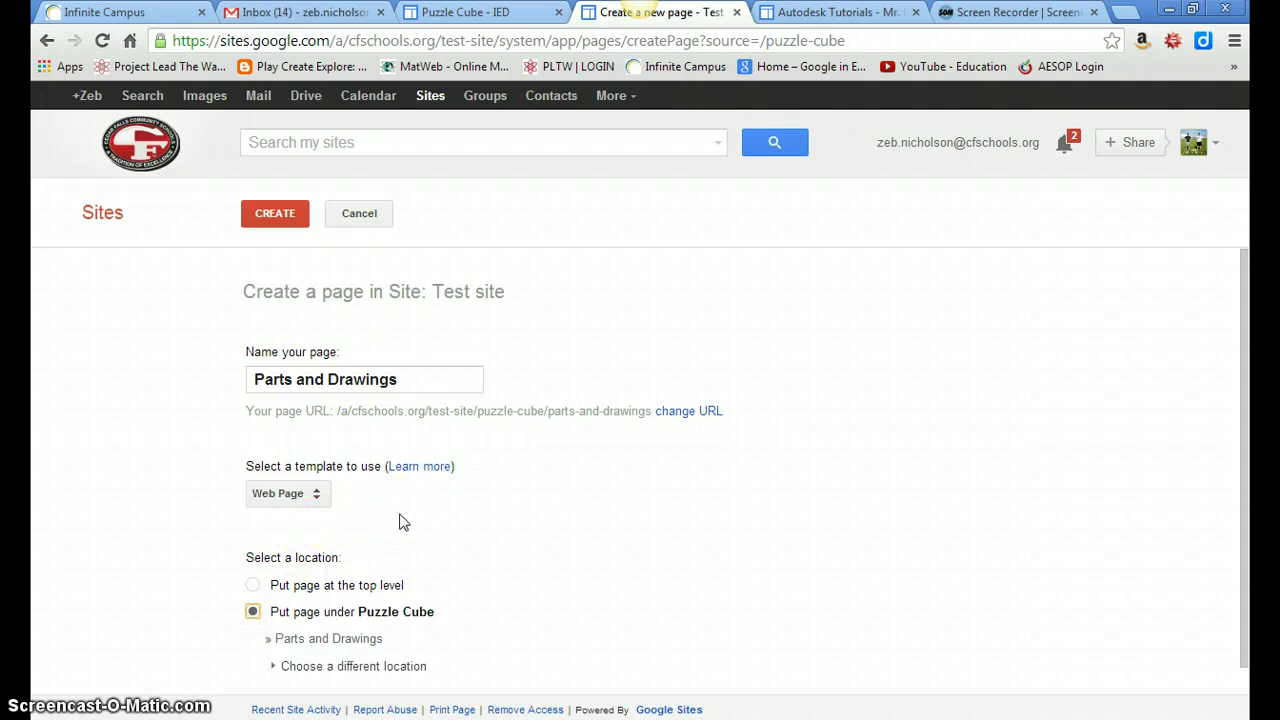
click(277, 220)
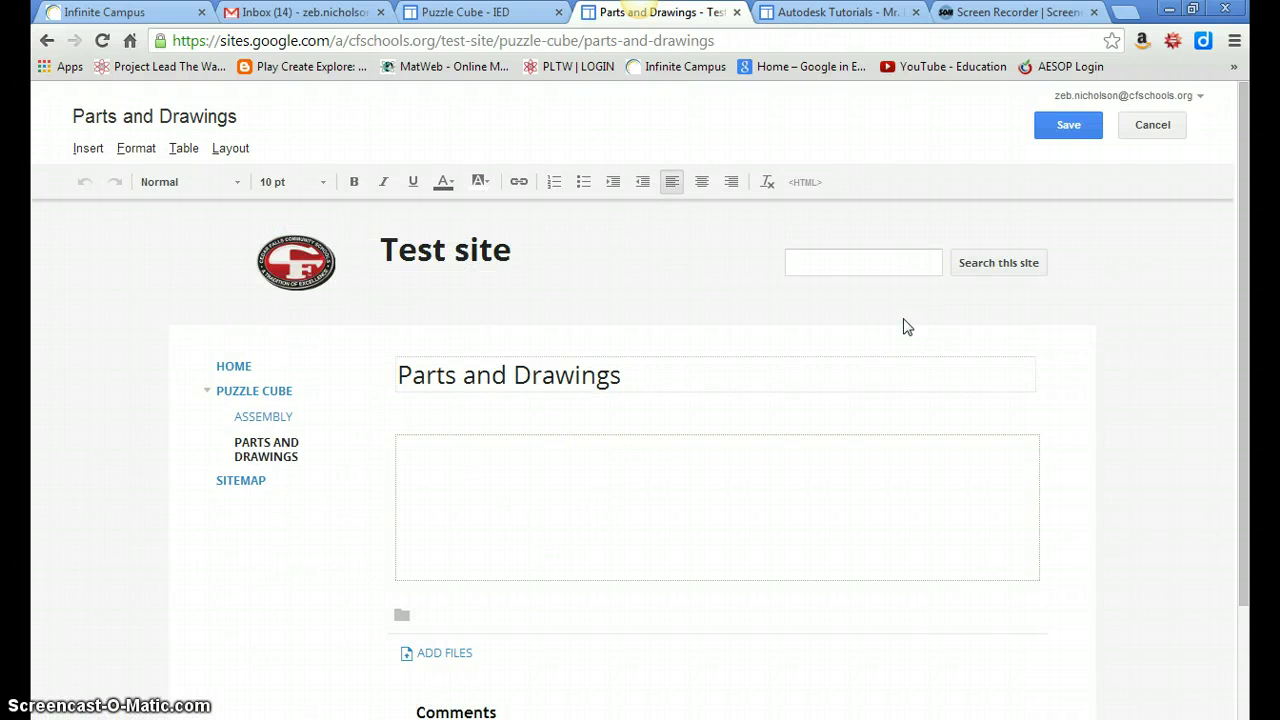
Upload the JPG photo 2013-08-14 10.44.57 as an image in the page body.
click(485, 462)
click(88, 148)
click(158, 217)
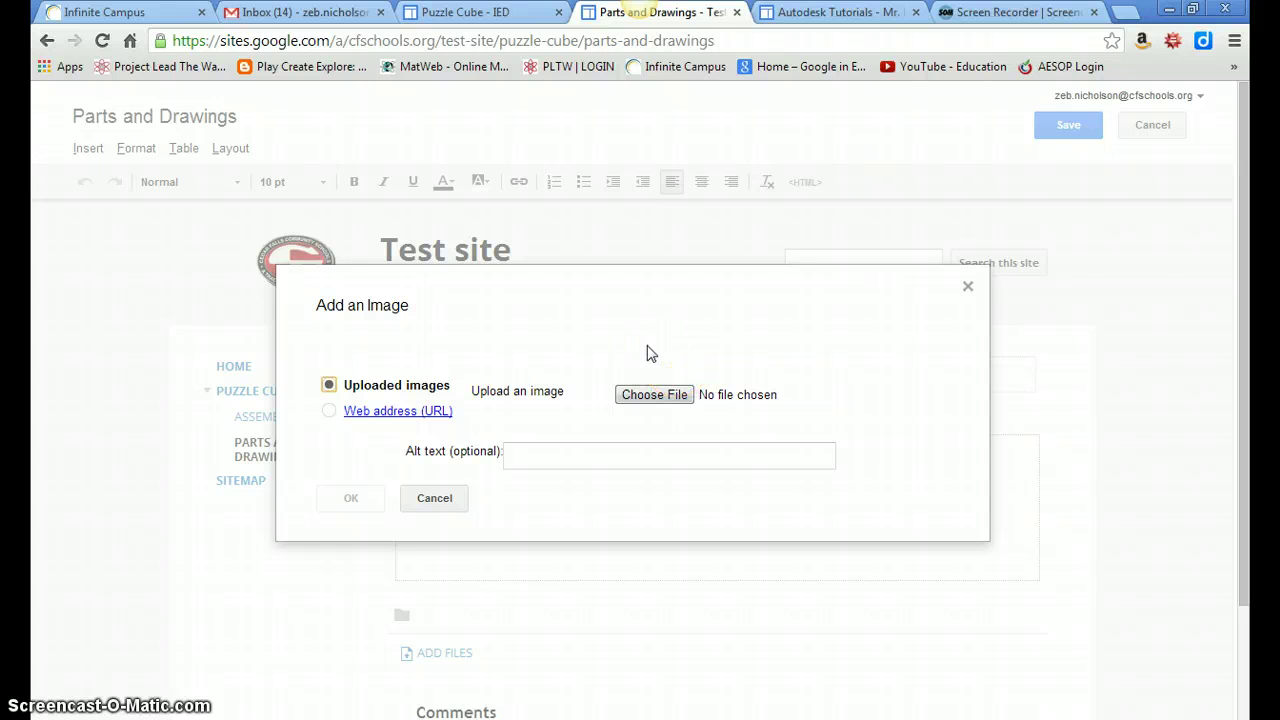
click(657, 396)
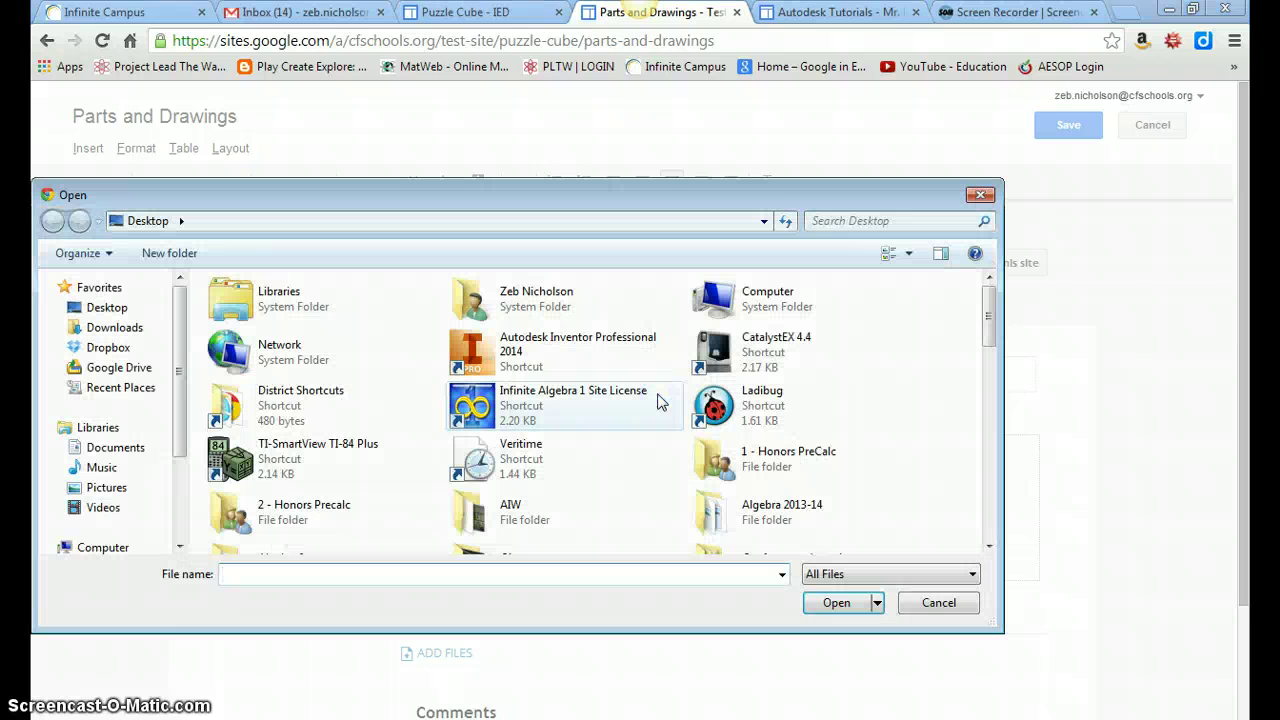
drag(990, 300, 997, 420)
click(565, 400)
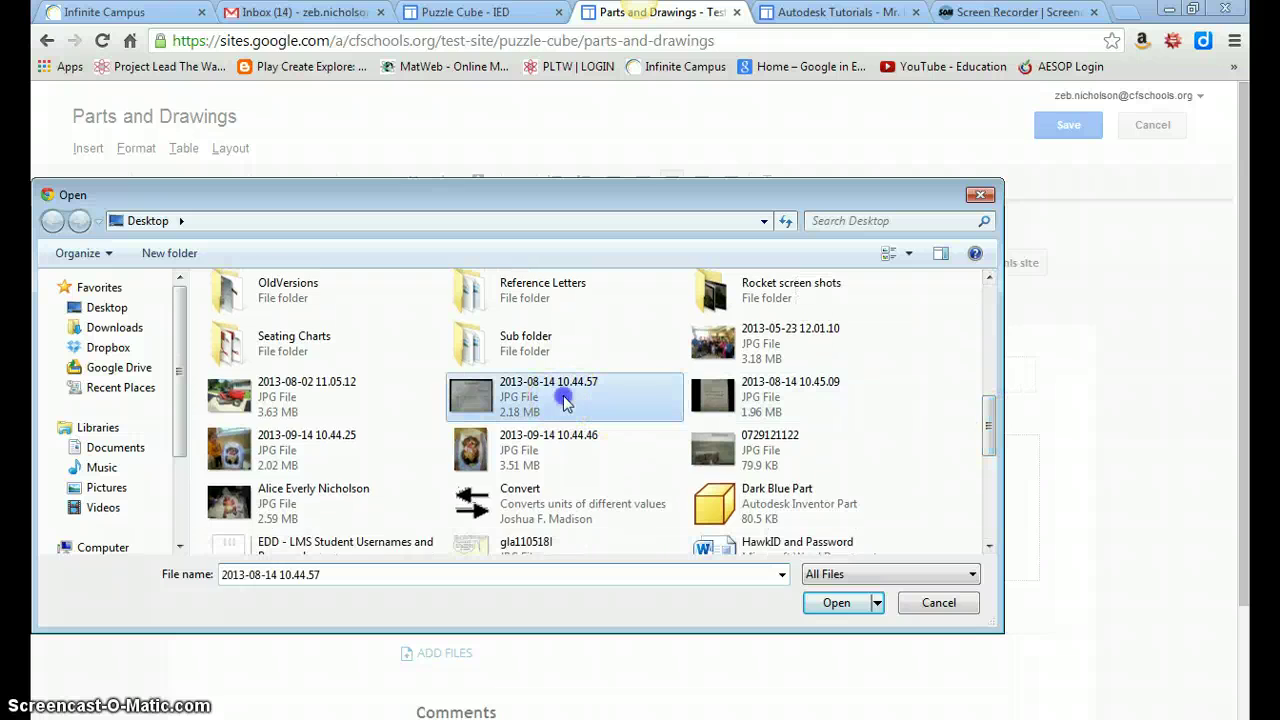
click(834, 603)
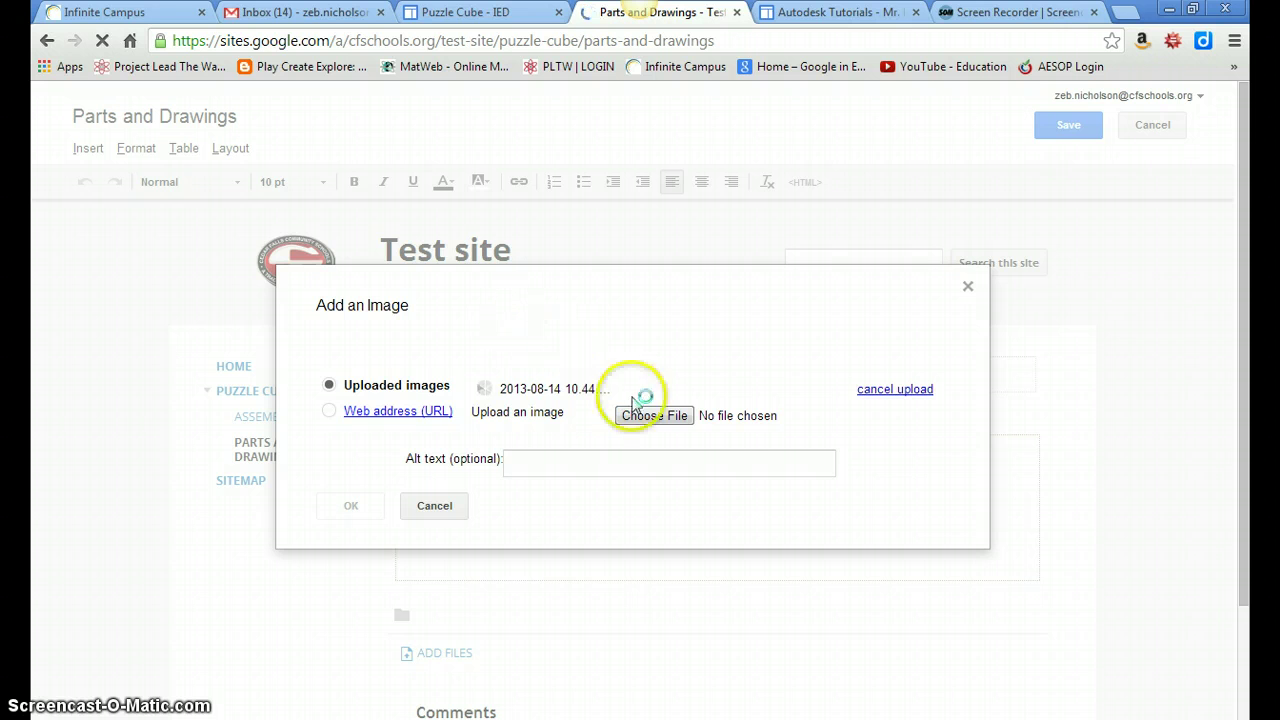
Insert the uploaded photo into the Parts and Drawings page.
click(664, 418)
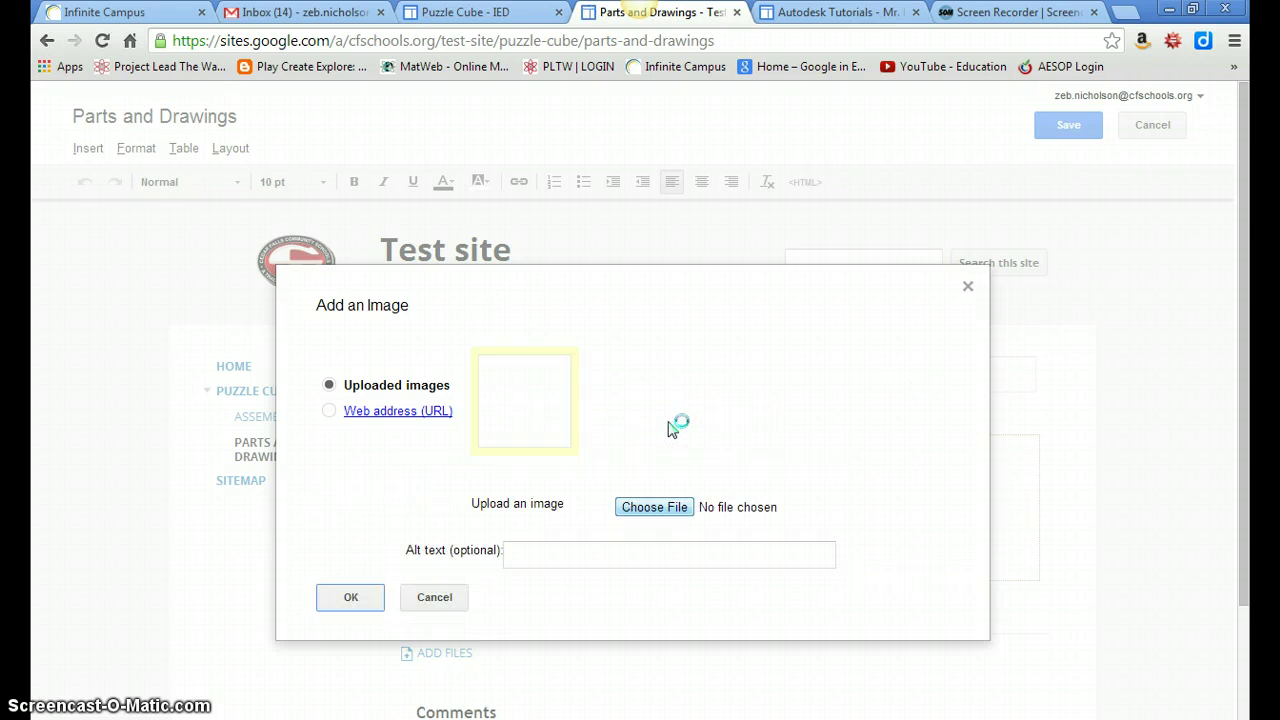
click(655, 512)
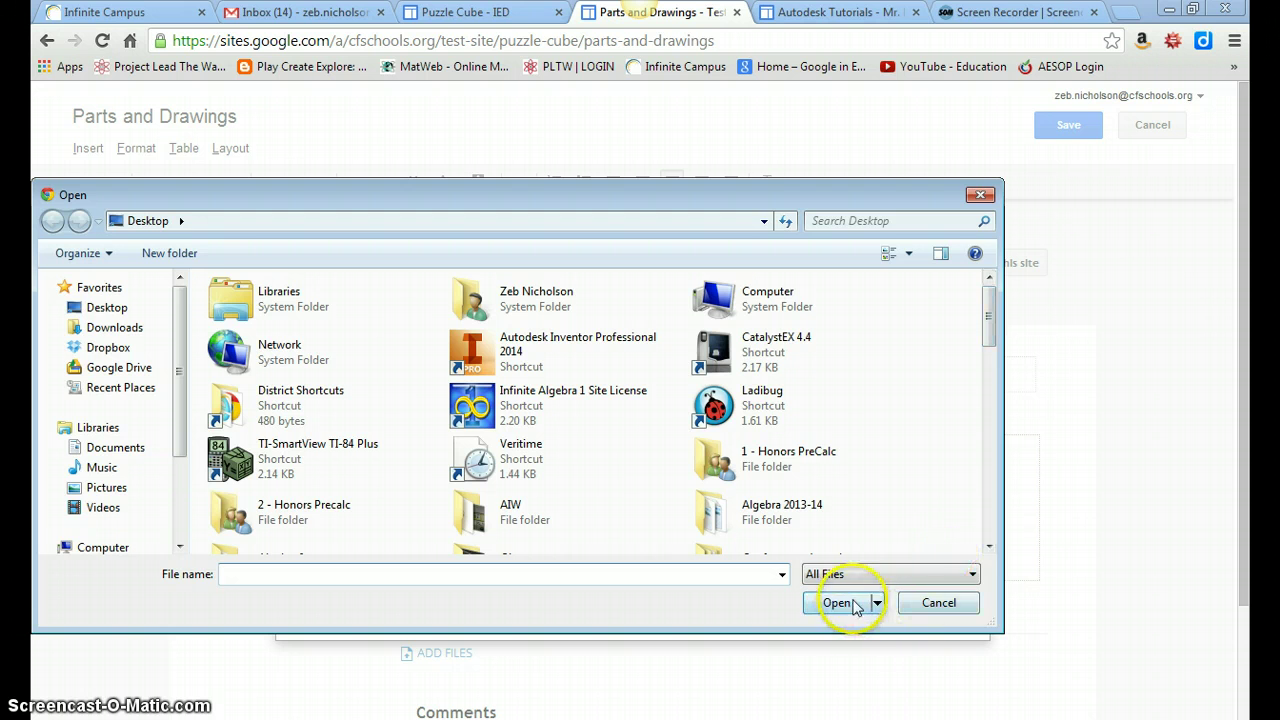
click(924, 606)
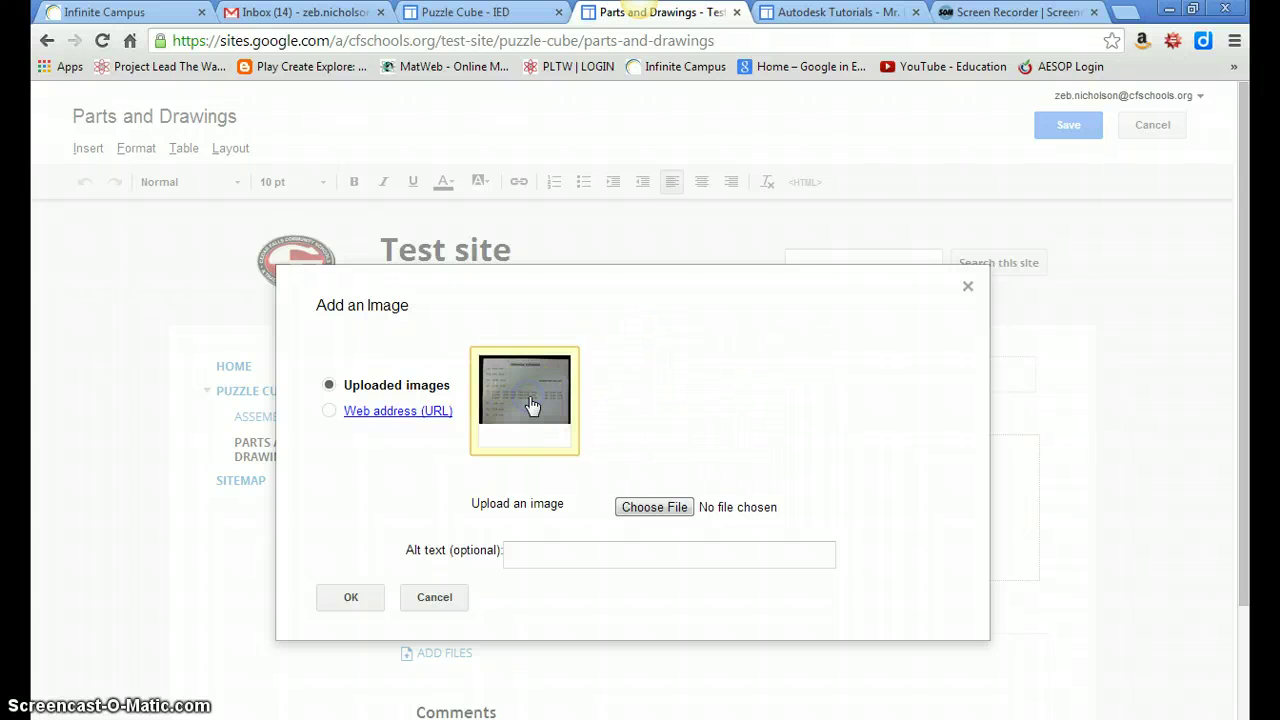
click(349, 598)
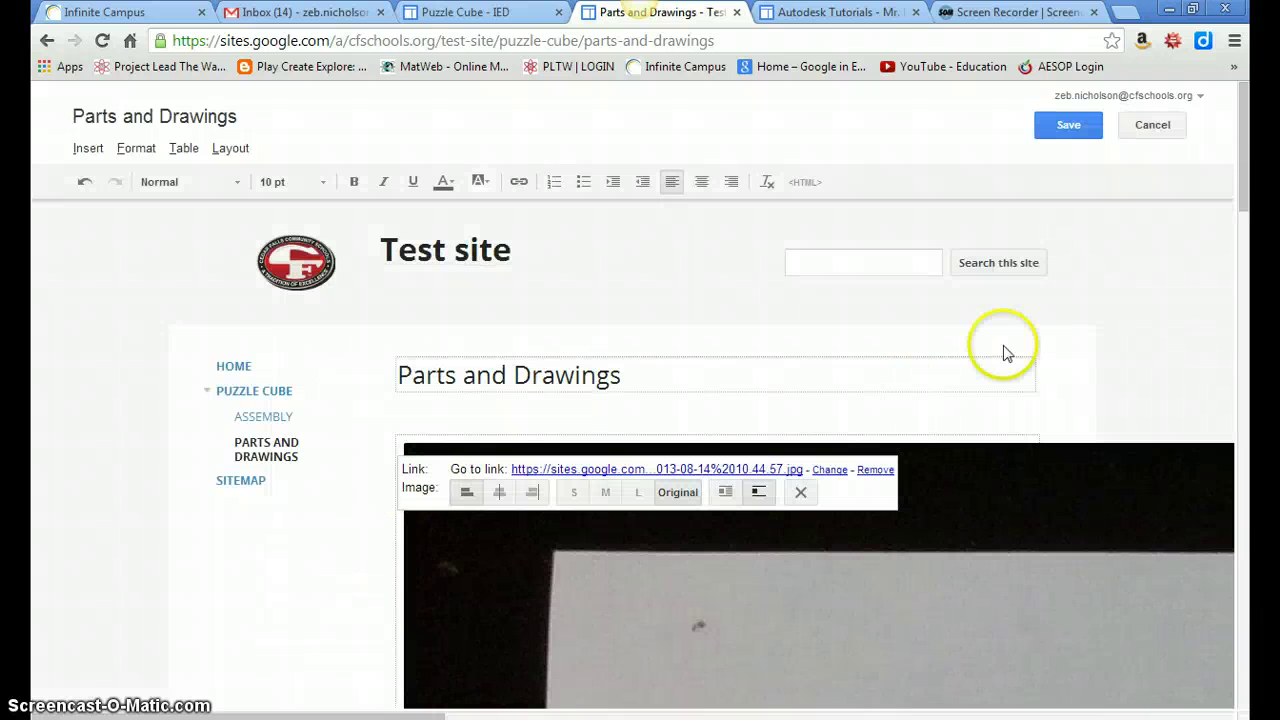
Try the photo at small, medium, large and original sizes, settling on large.
drag(1246, 171, 1220, 153)
click(737, 532)
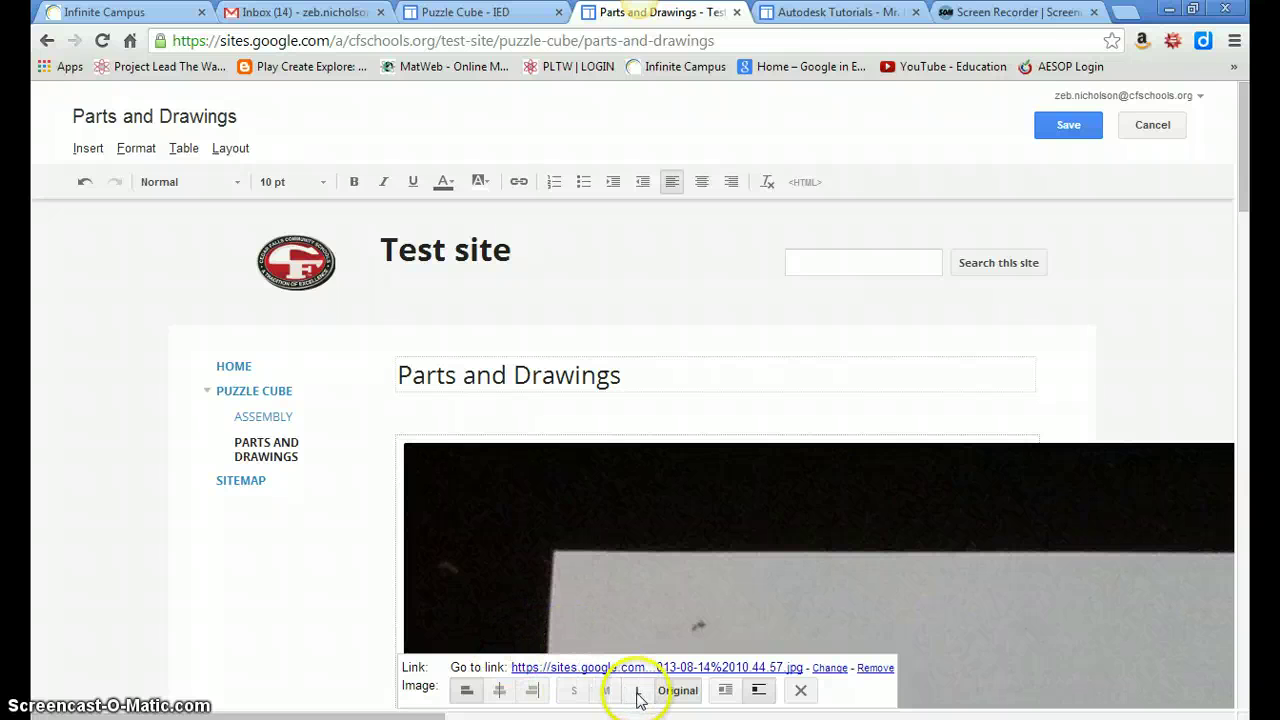
click(575, 691)
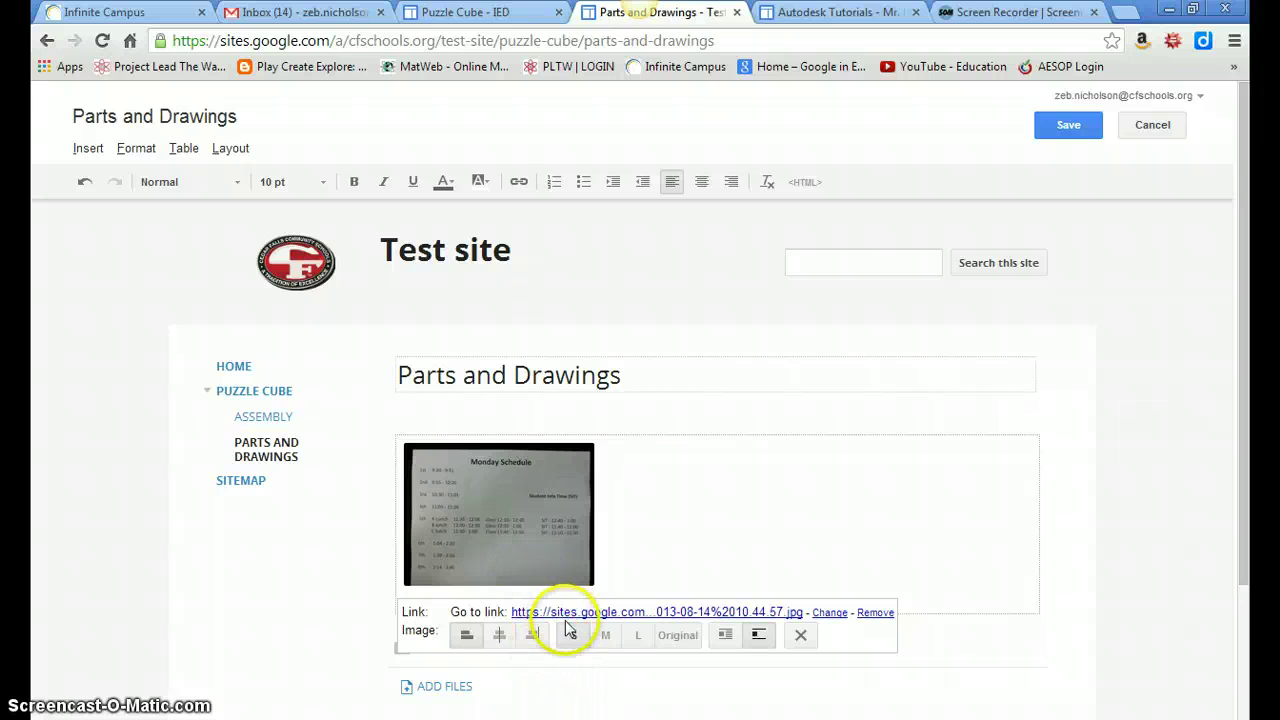
click(609, 638)
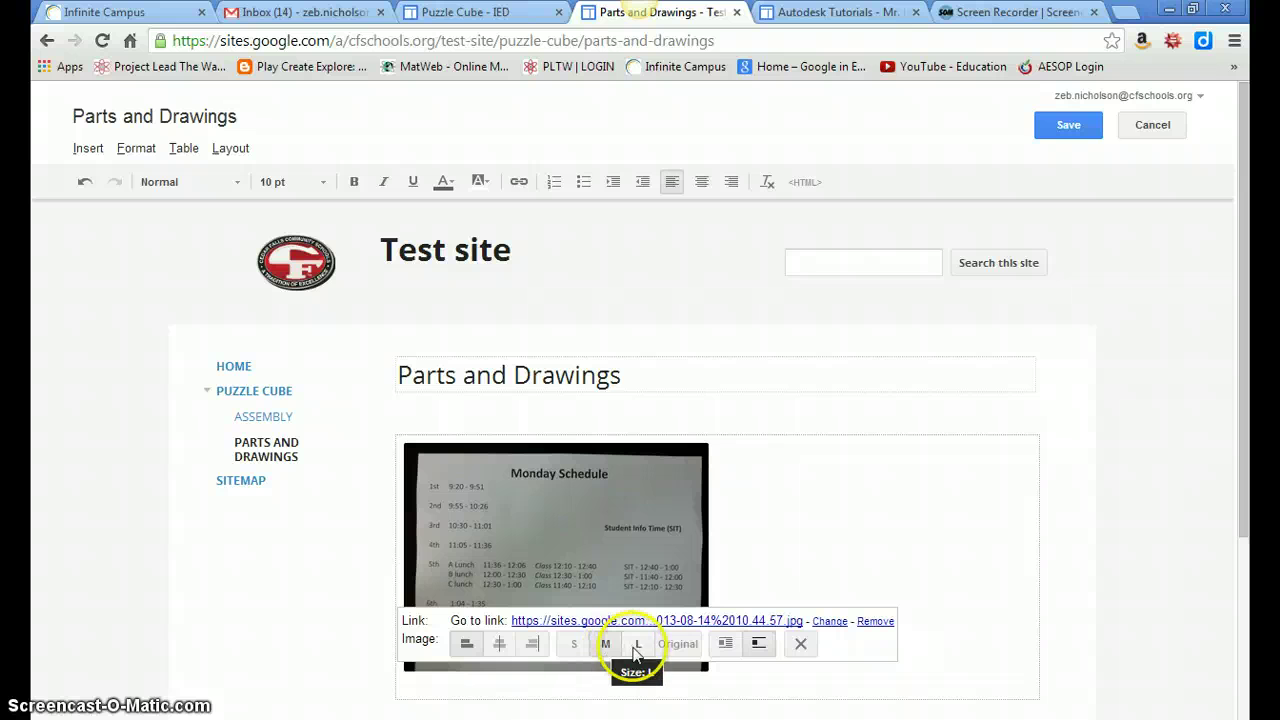
click(636, 645)
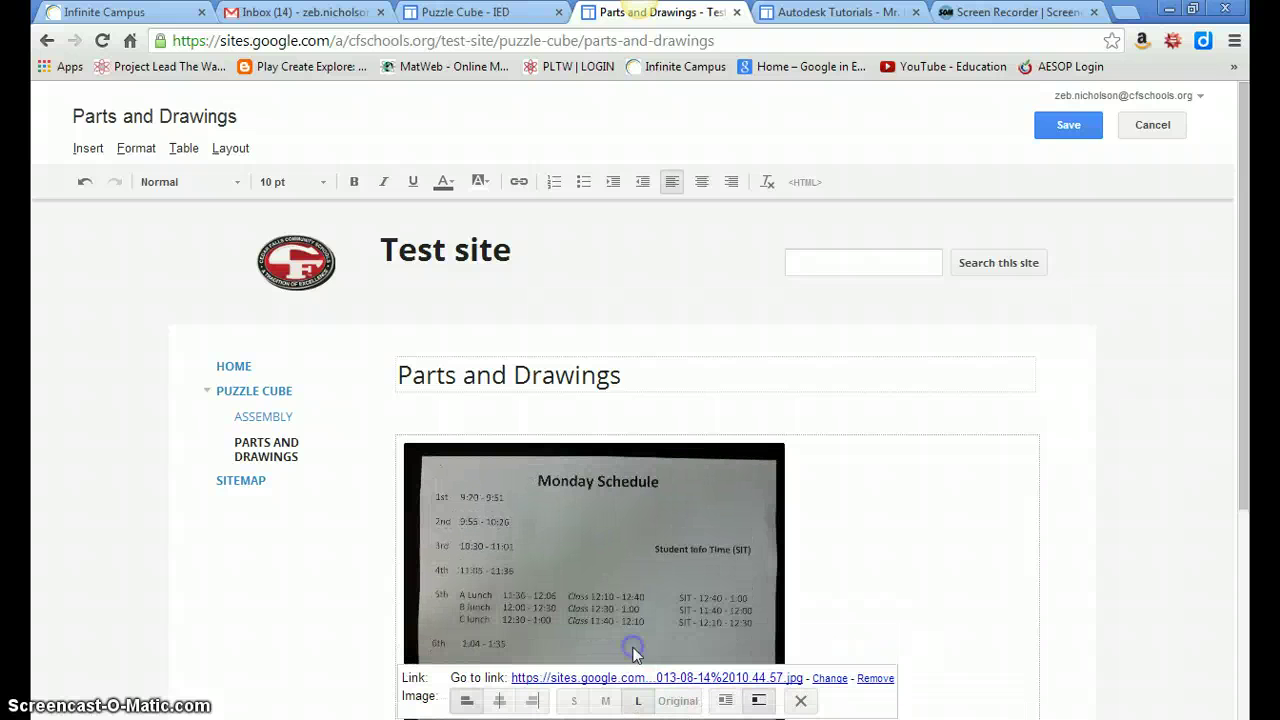
click(680, 702)
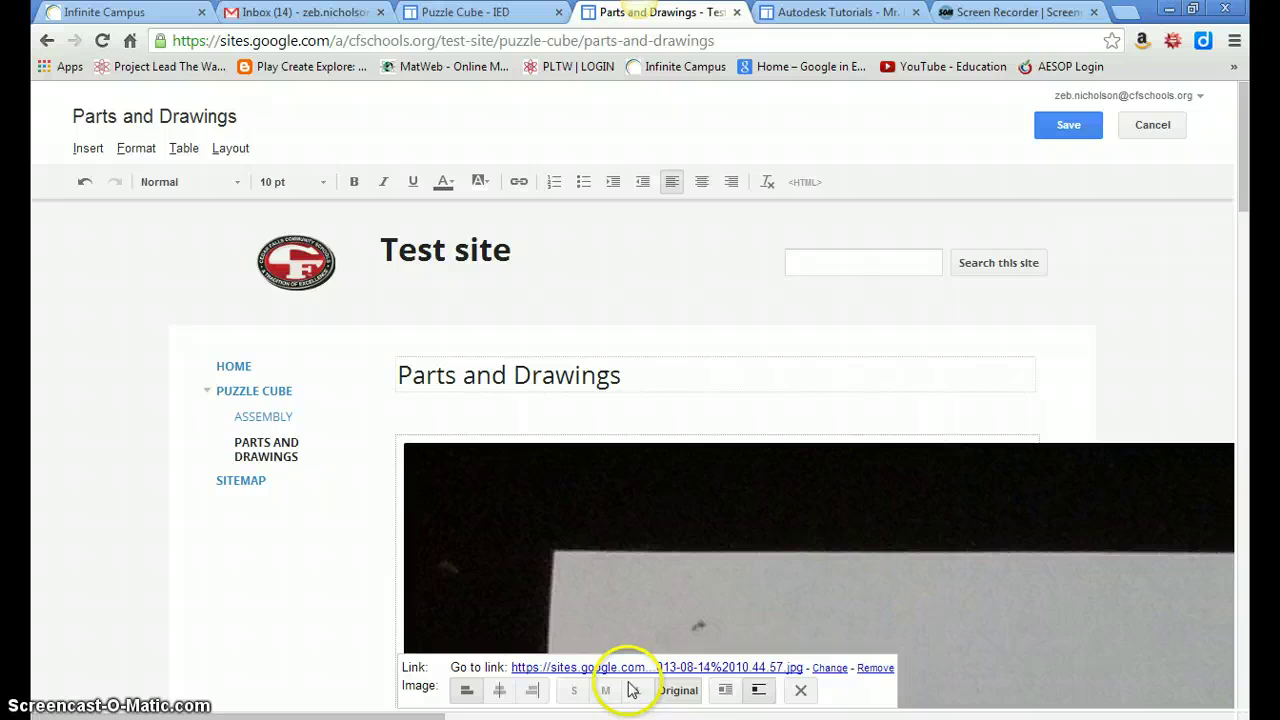
click(639, 691)
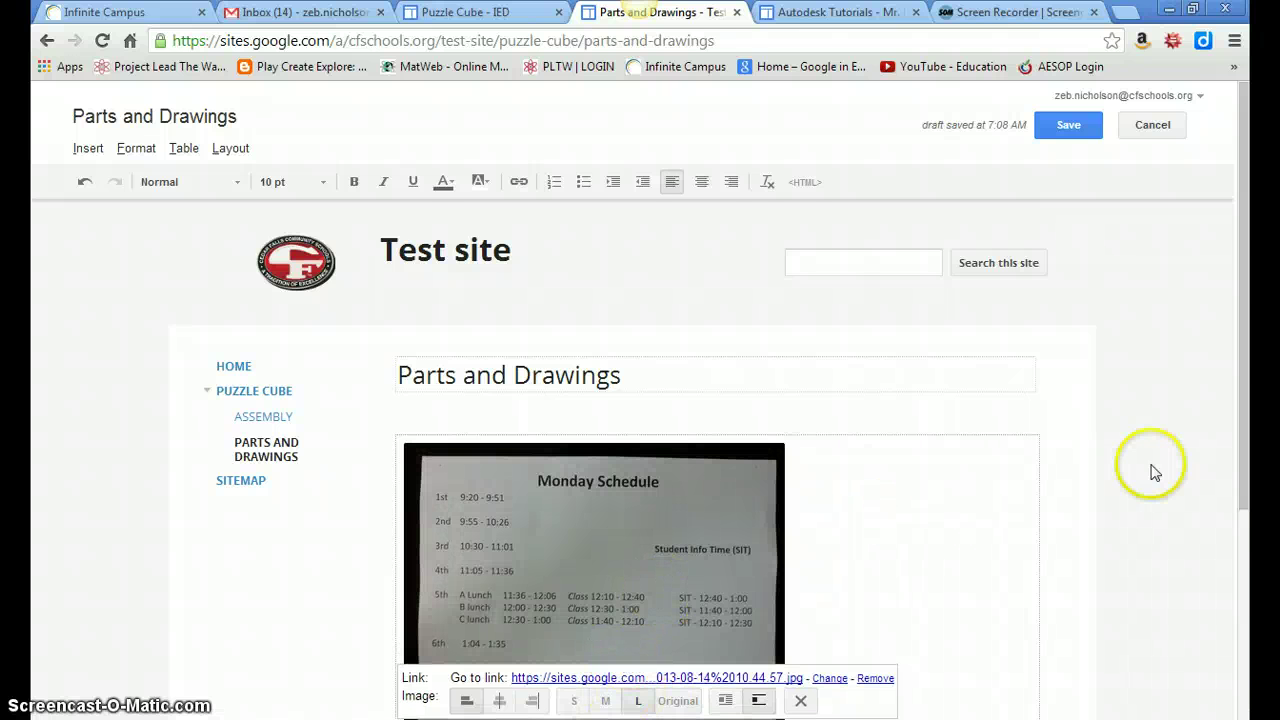
Deselect the photo and dismiss a second Insert image dialog without adding anything.
drag(1240, 263, 1250, 434)
click(883, 511)
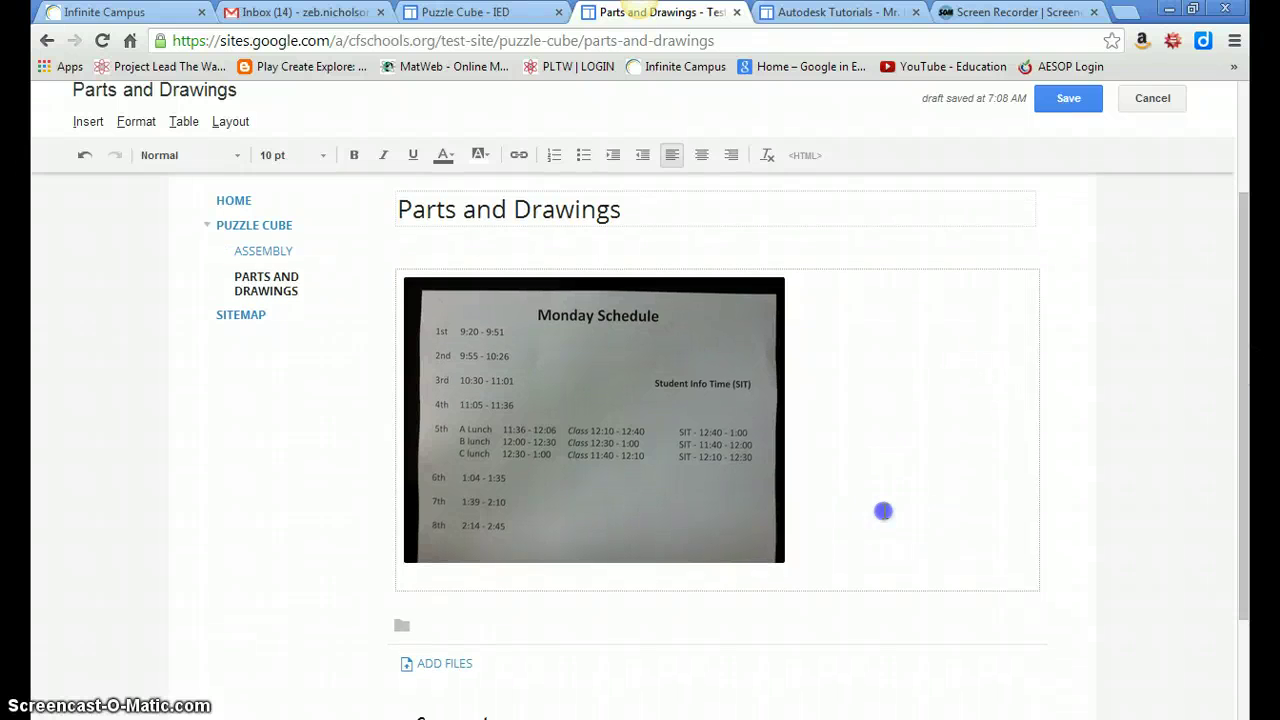
click(88, 124)
click(125, 184)
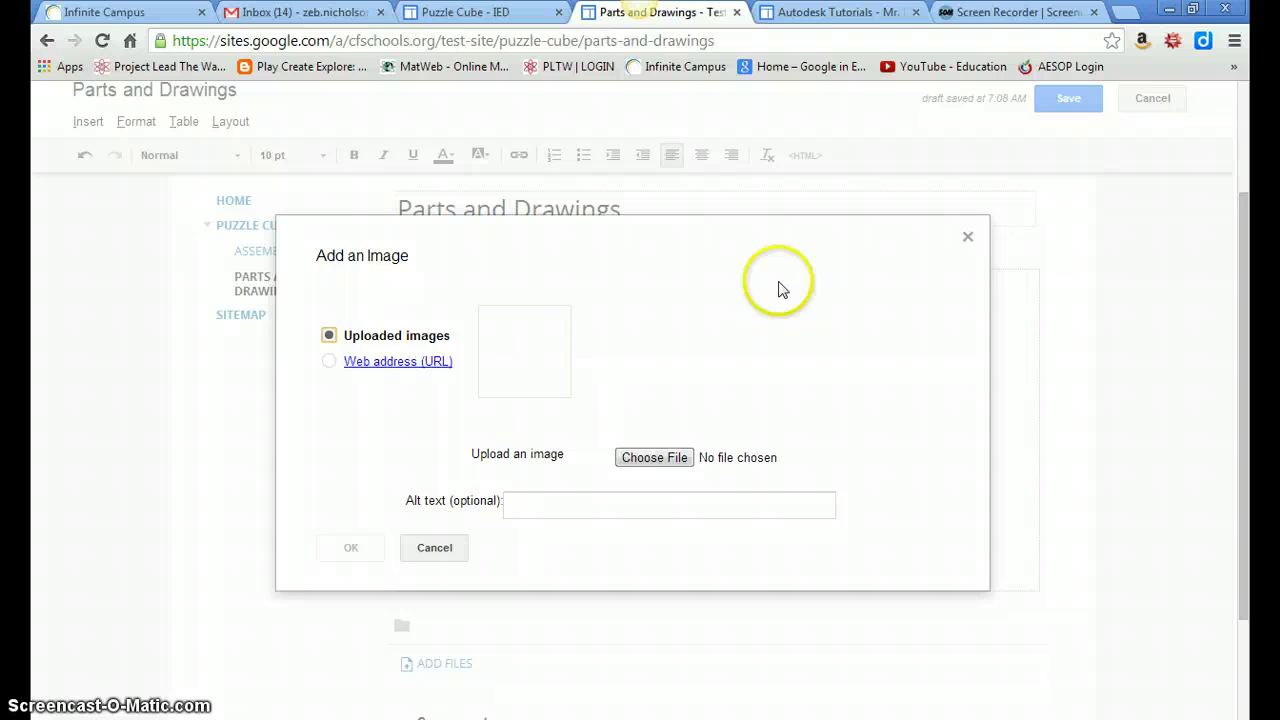
click(973, 238)
drag(1245, 286, 1243, 199)
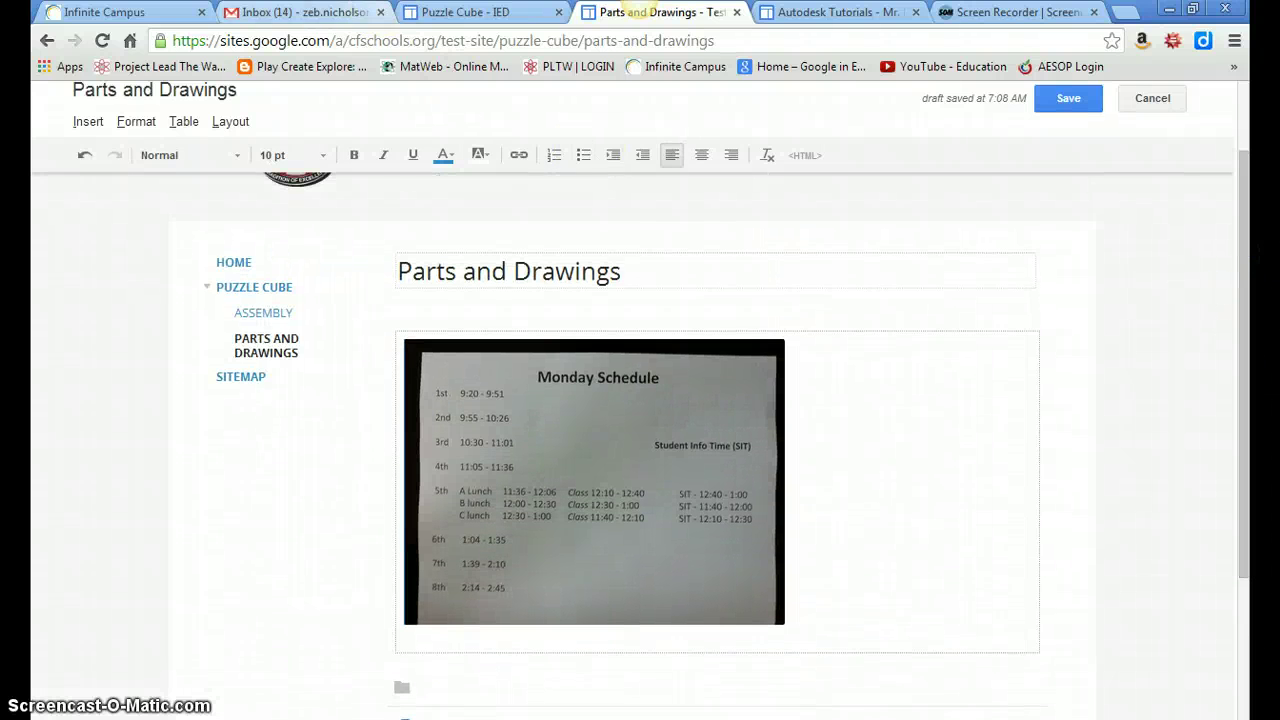
Switch to the IED site tab and open Puzzle Cube's Parts subpage.
key(ctrl+shift+Tab)
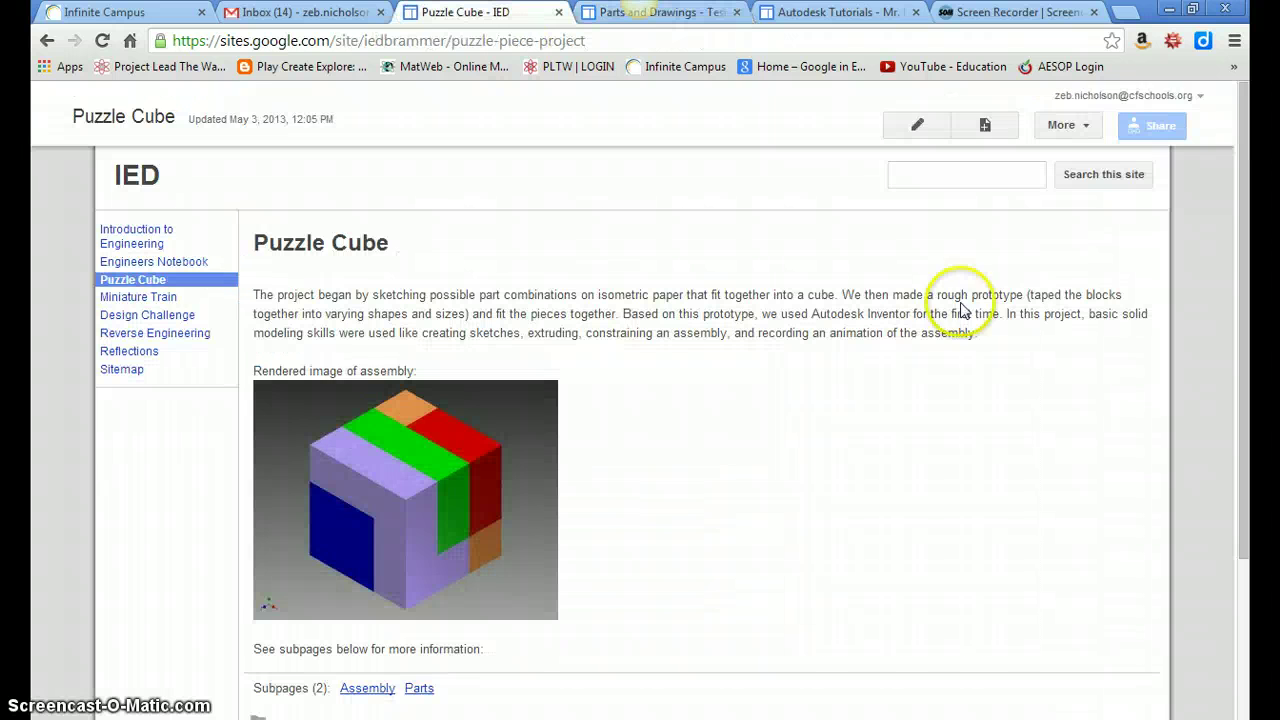
drag(1249, 237, 1249, 356)
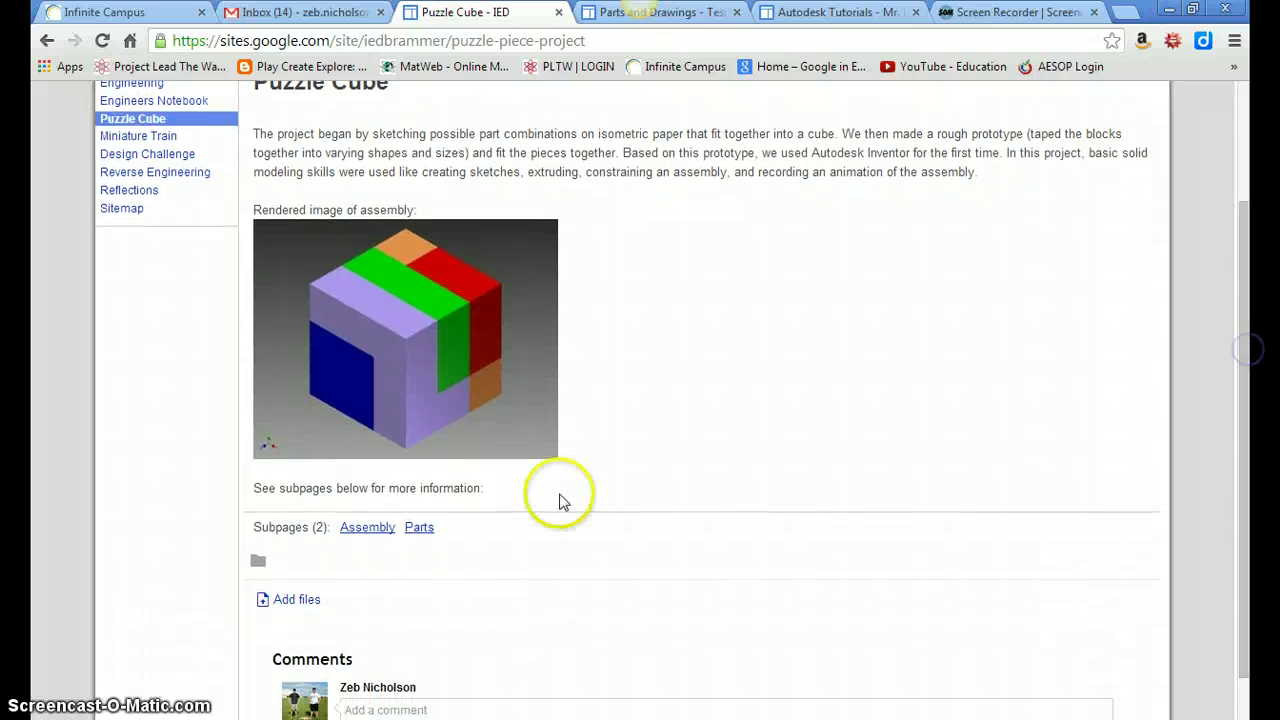
click(368, 538)
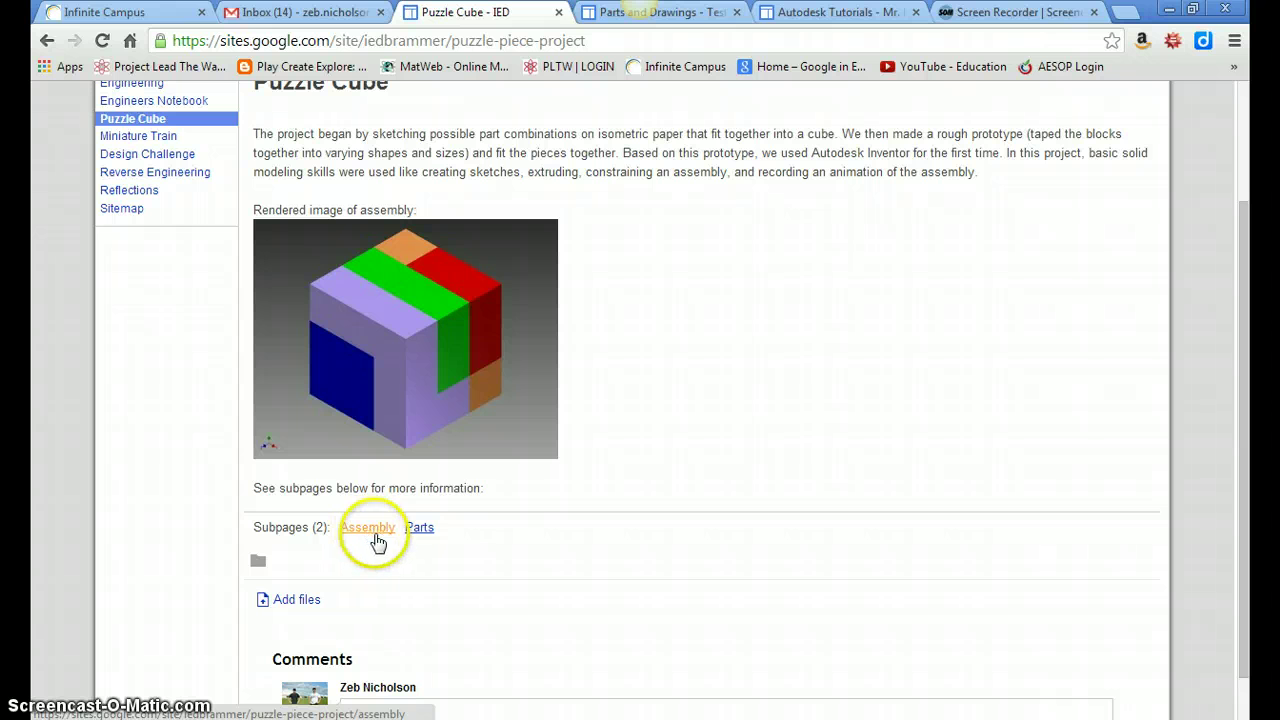
click(425, 536)
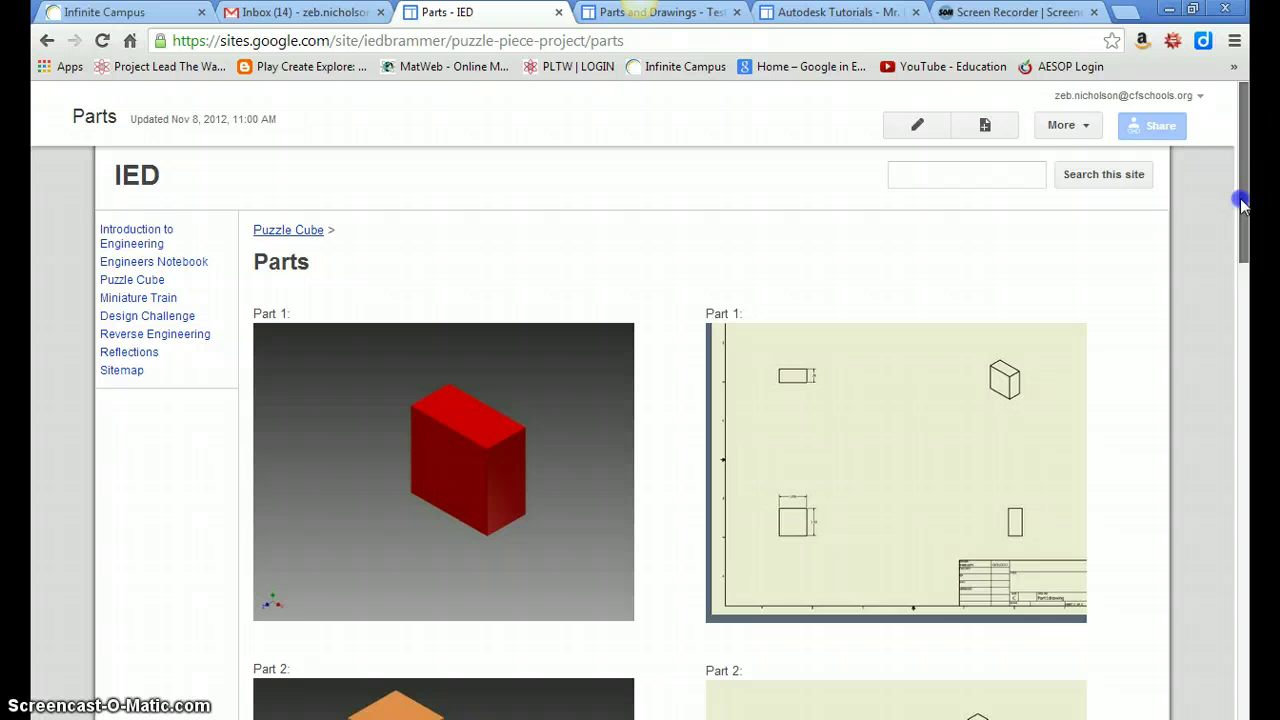
Check the Part 1 drawing link, then go back up to Puzzle Cube.
mouse_move(1243, 205)
mouse_down()
mouse_move(1250, 283)
mouse_move(1249, 214)
mouse_up()
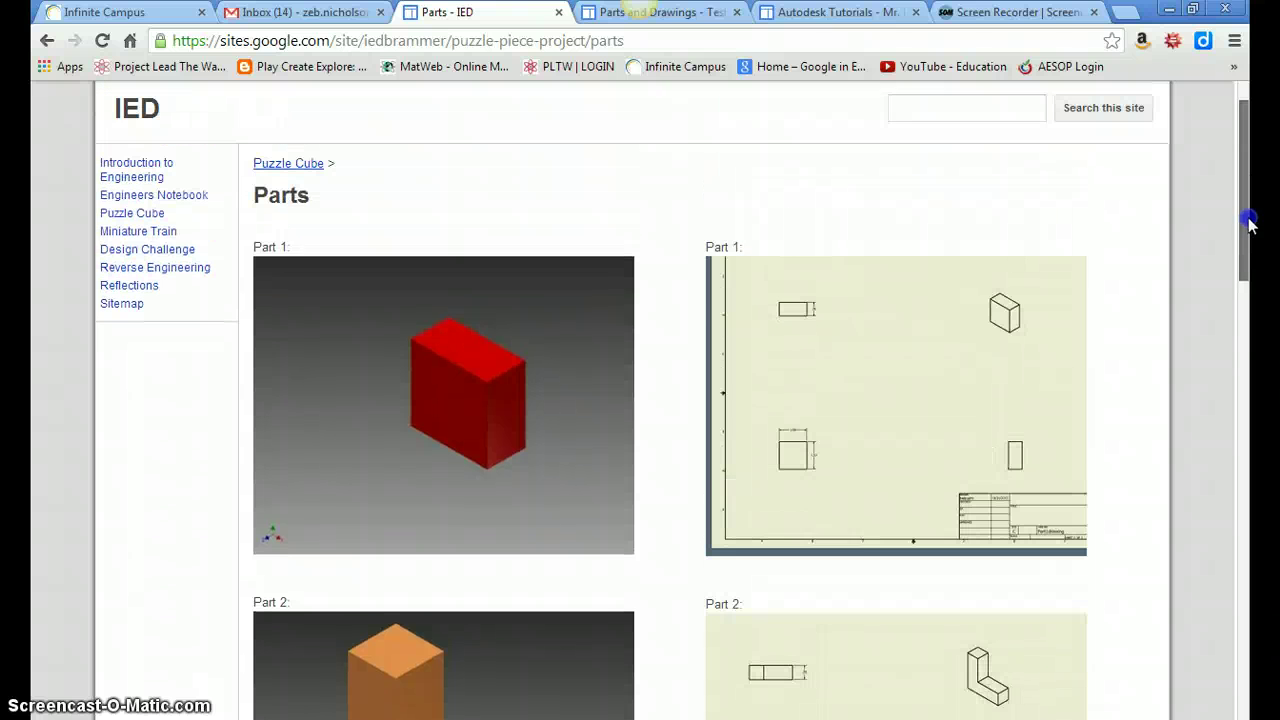
click(885, 346)
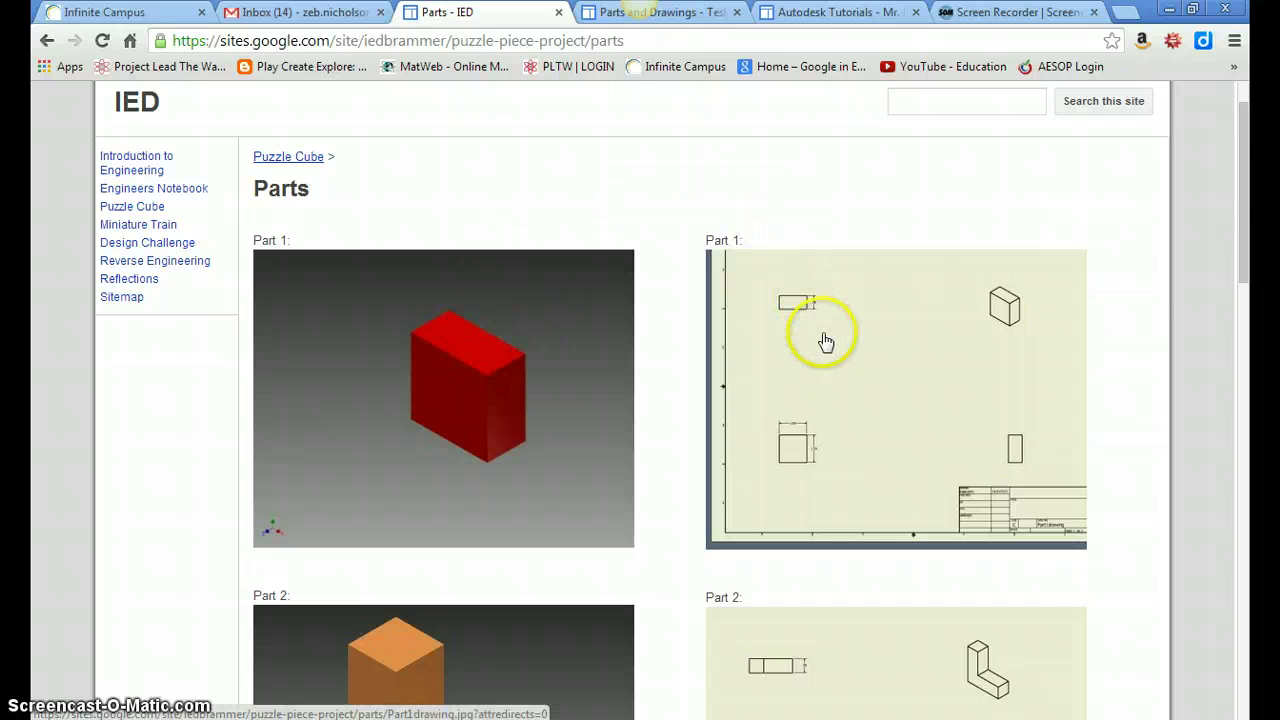
drag(1247, 177, 1251, 280)
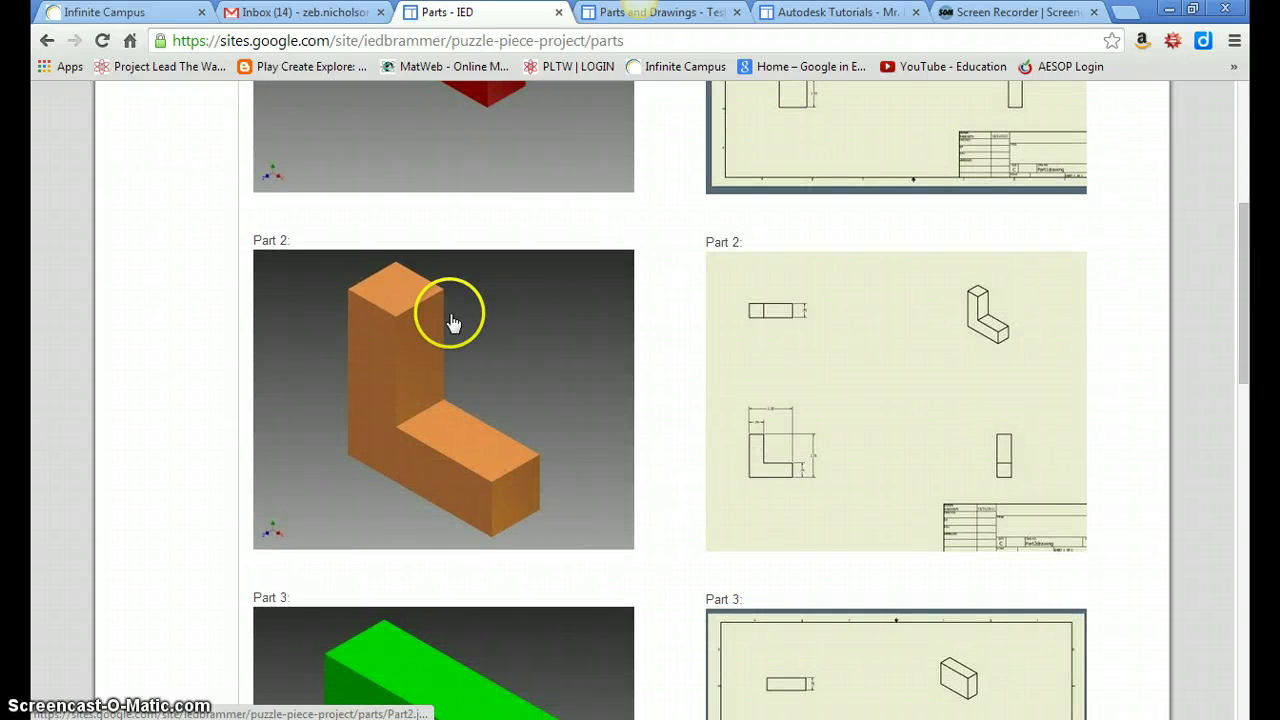
drag(1246, 343, 1252, 178)
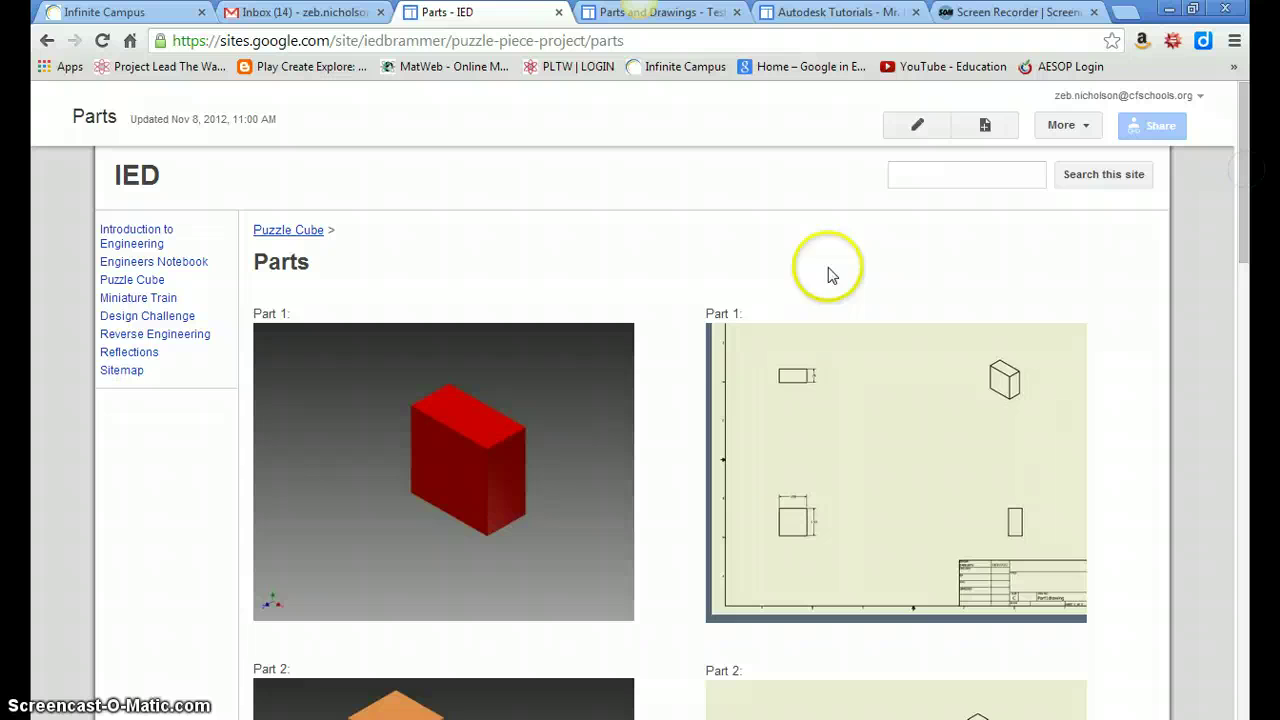
click(288, 229)
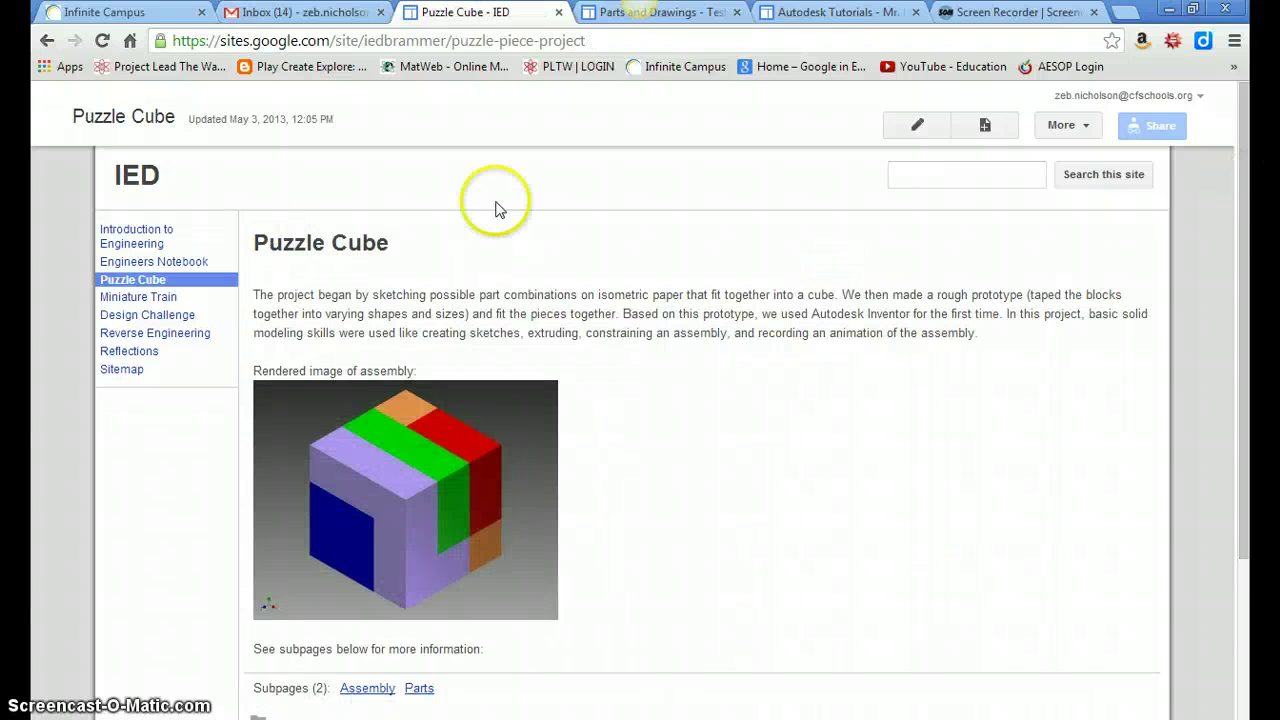
Open the IED Assembly subpage and scroll through its cube render, animation and video.
drag(1246, 206, 1246, 406)
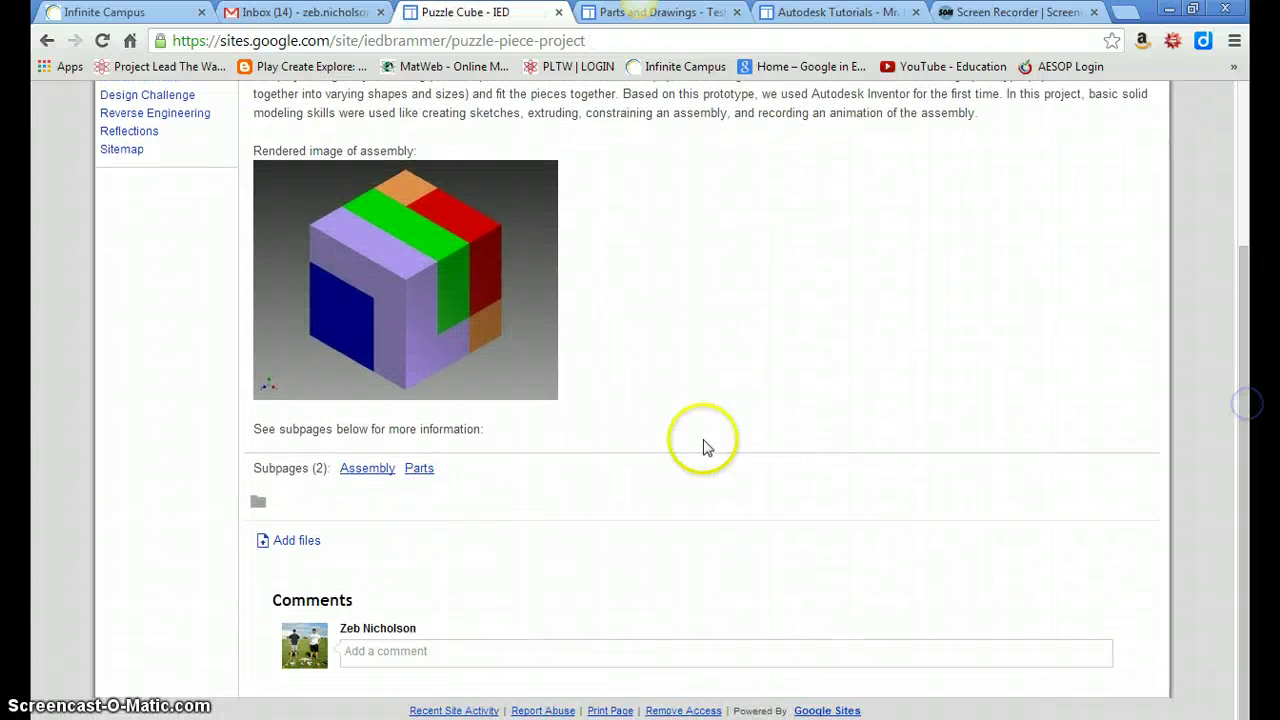
click(356, 468)
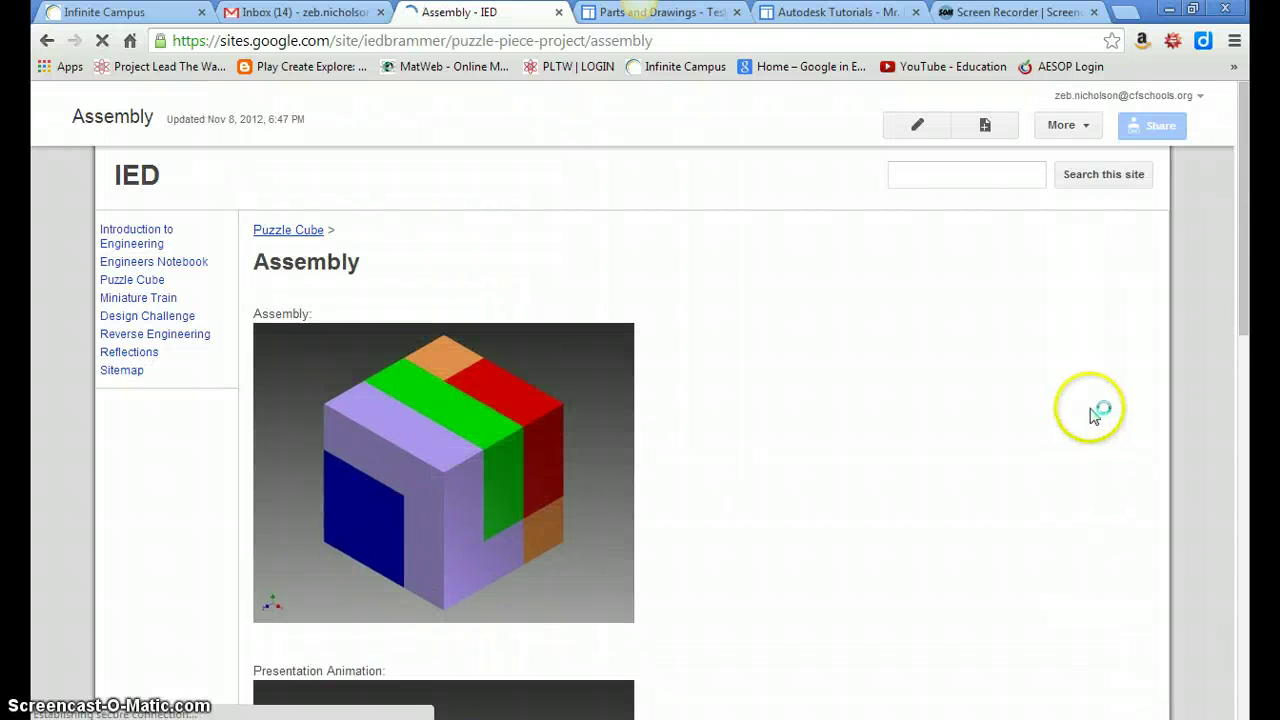
drag(1243, 228, 1250, 508)
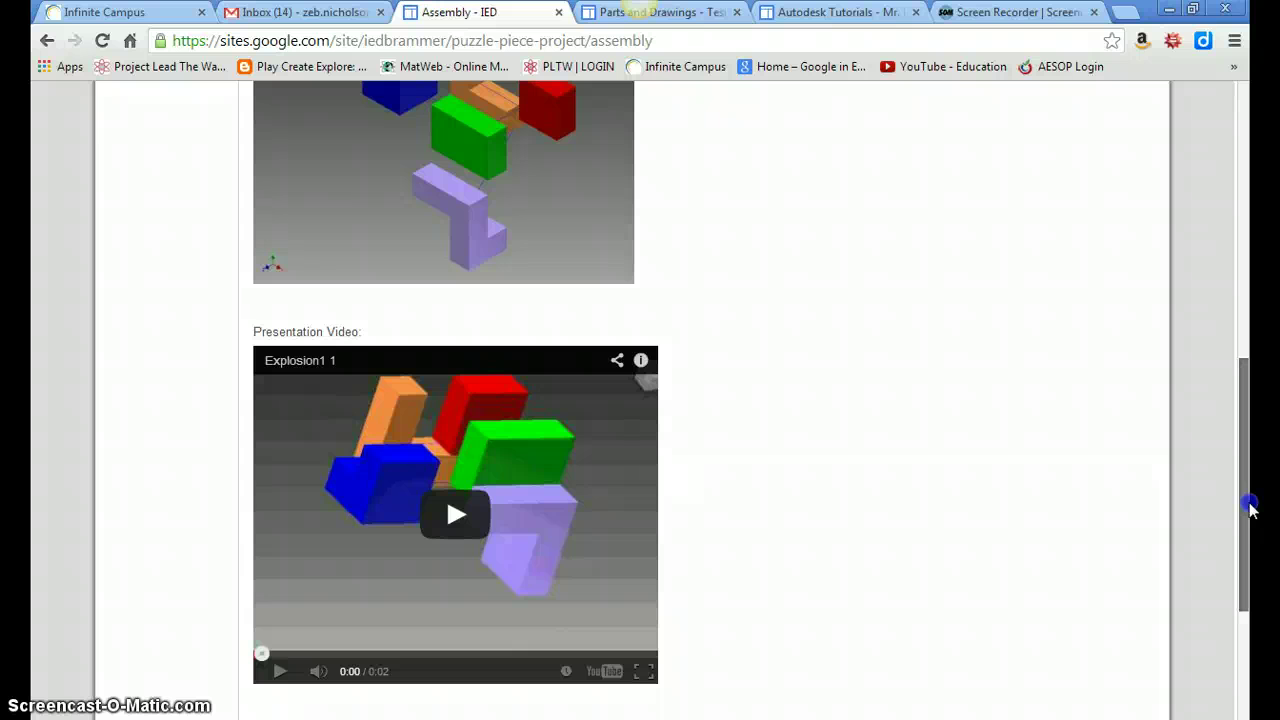
drag(1250, 508, 1245, 506)
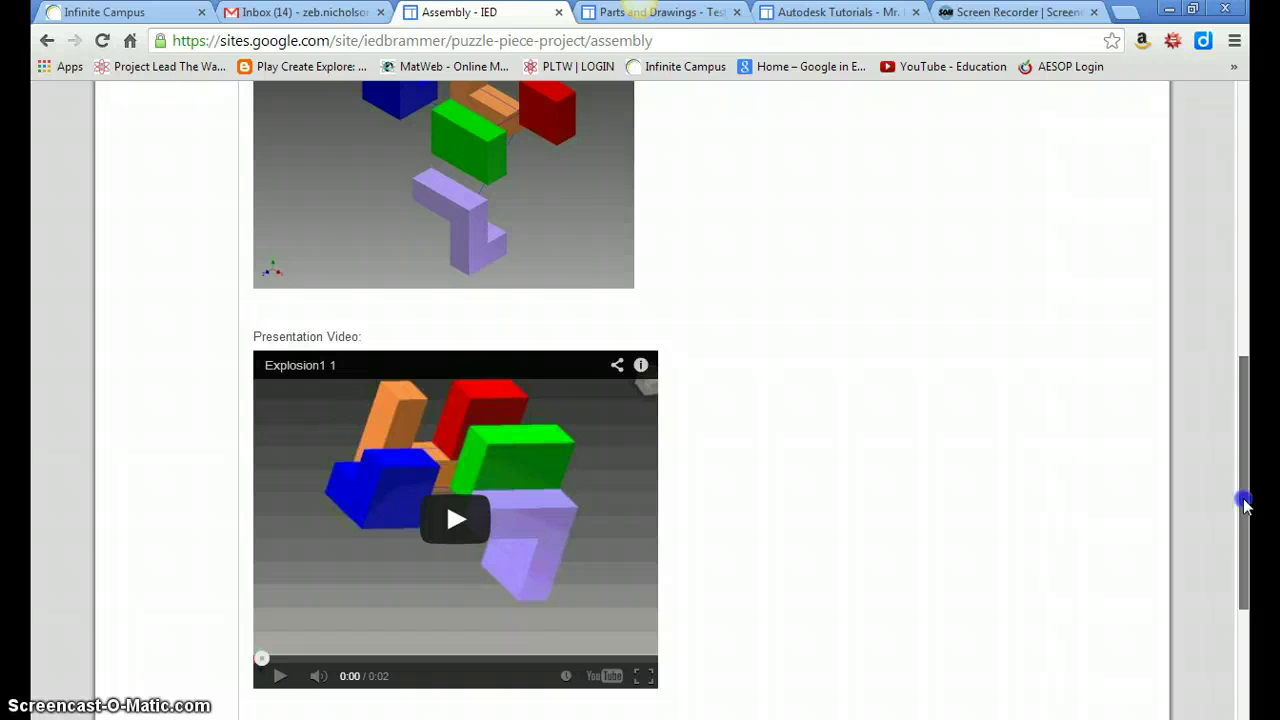
drag(1245, 505, 1231, 322)
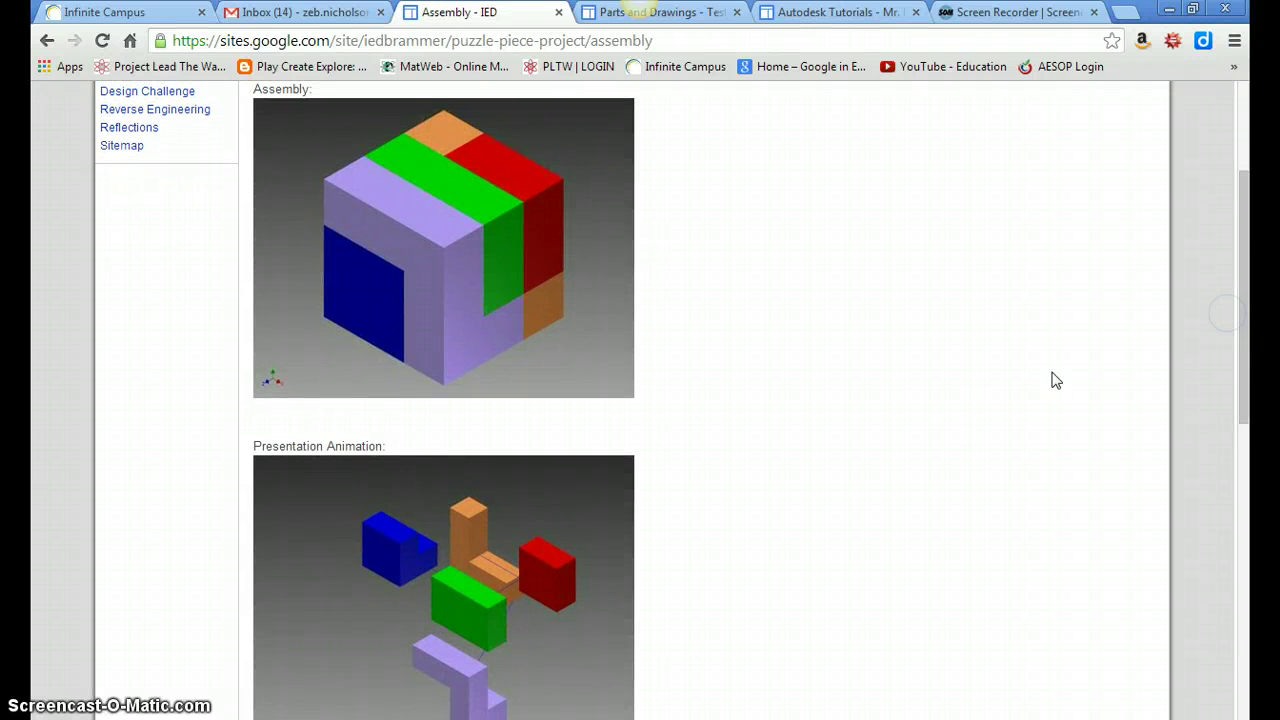
click(967, 424)
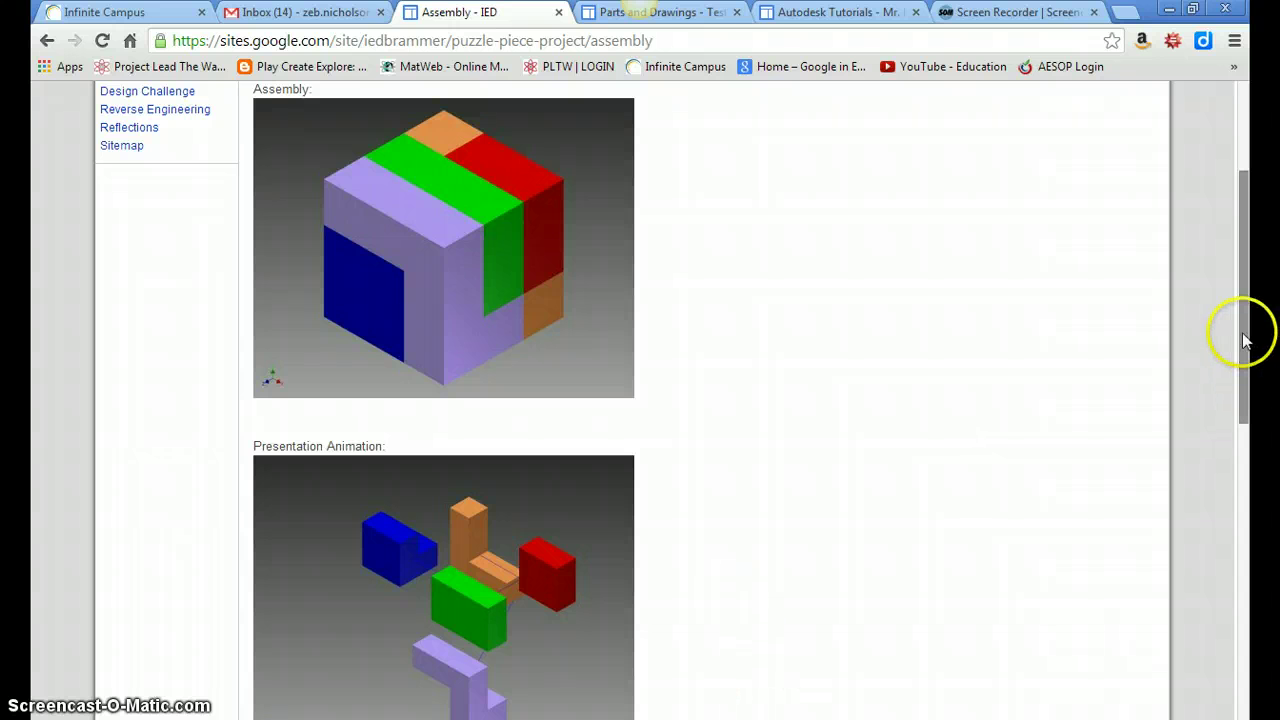
drag(1240, 340, 1241, 370)
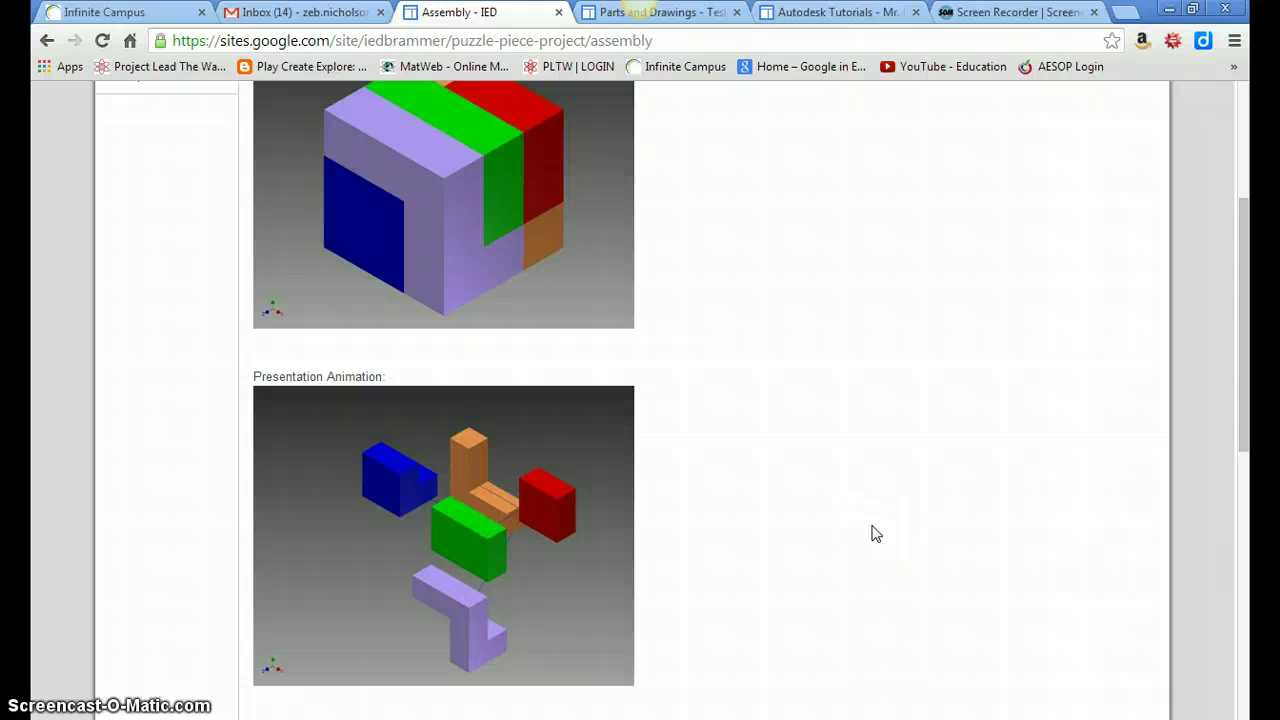
drag(1250, 420, 1243, 272)
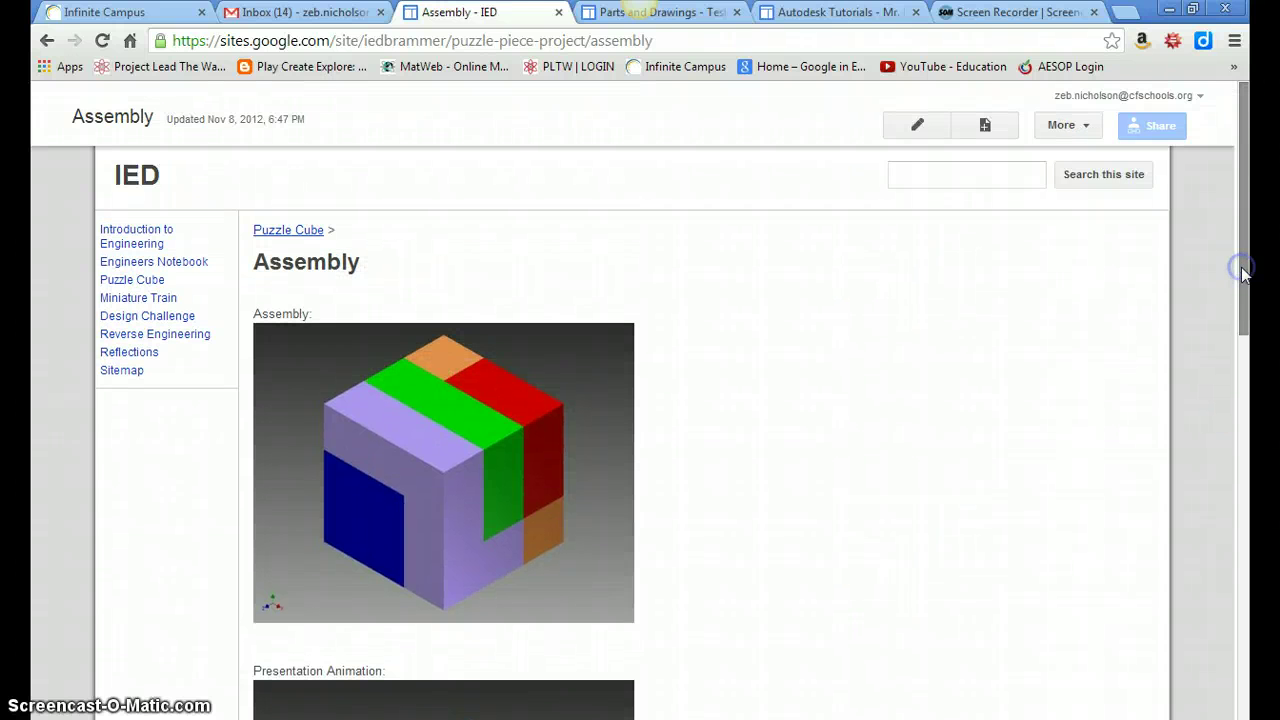
Open the test site's sharing options.
drag(1250, 225, 1194, 189)
click(1141, 128)
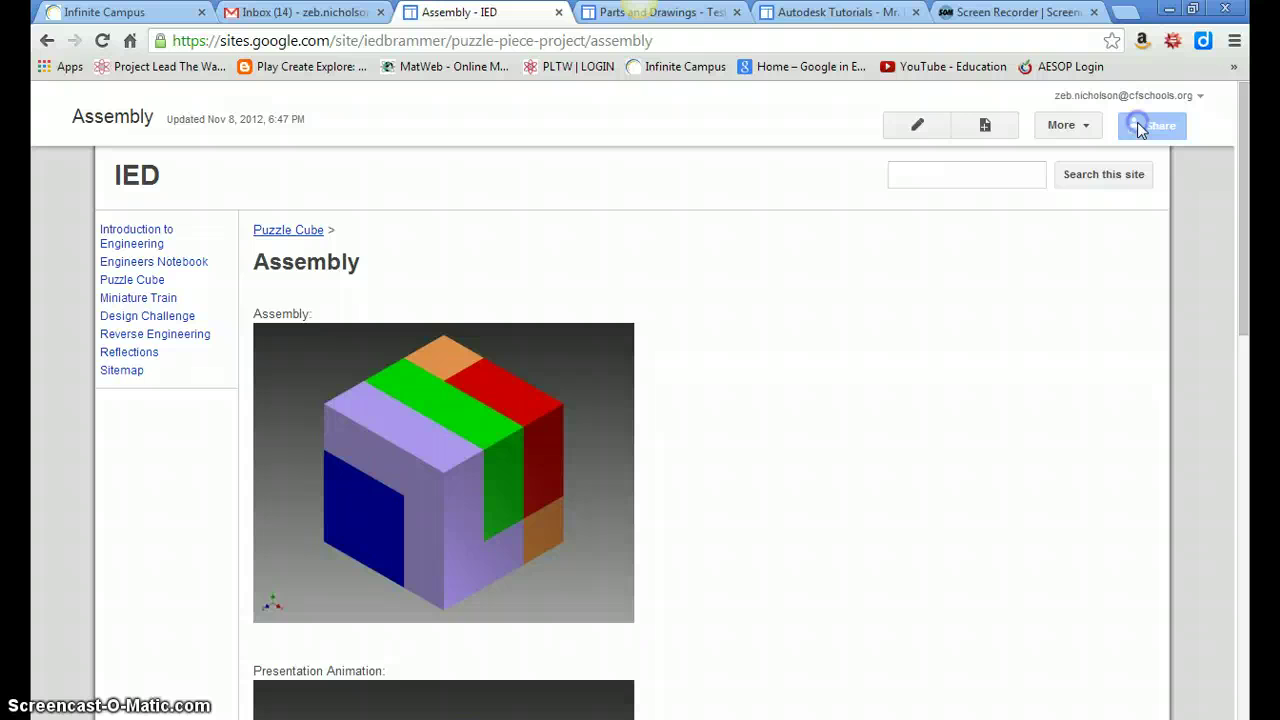
click(1250, 145)
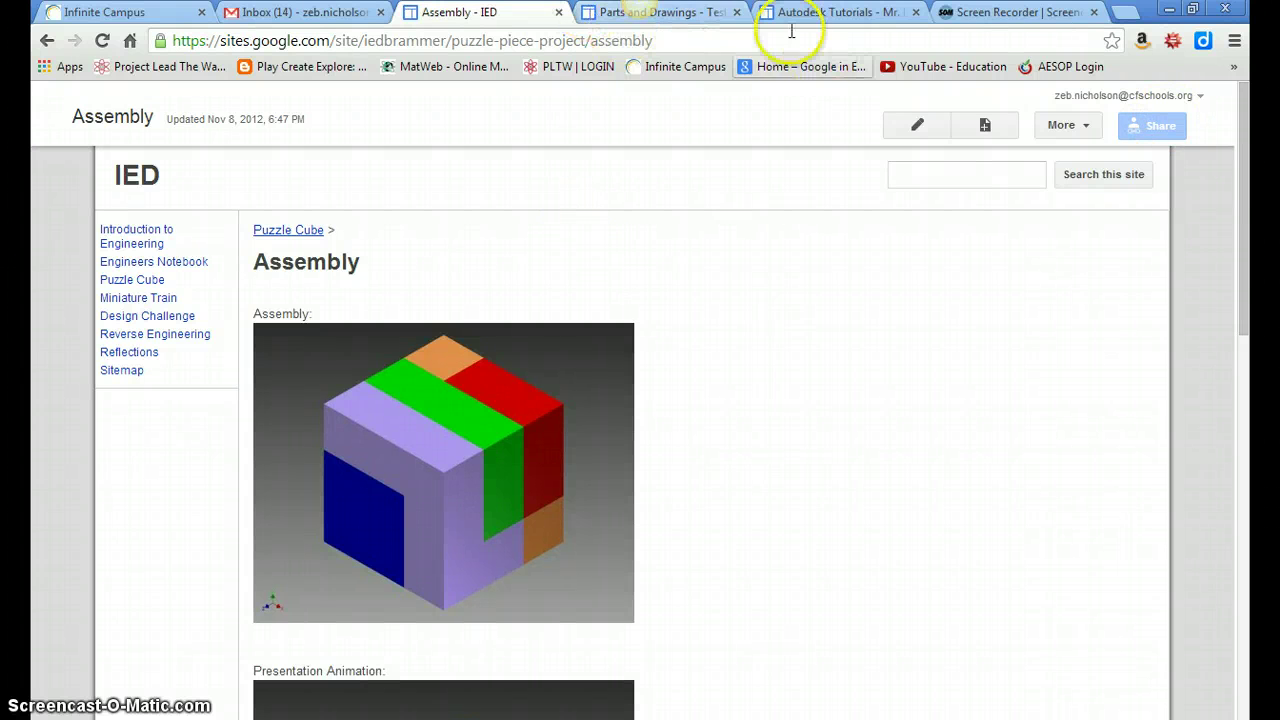
Save the Parts and Drawings page with its schedule photo and scroll to the top.
click(716, 14)
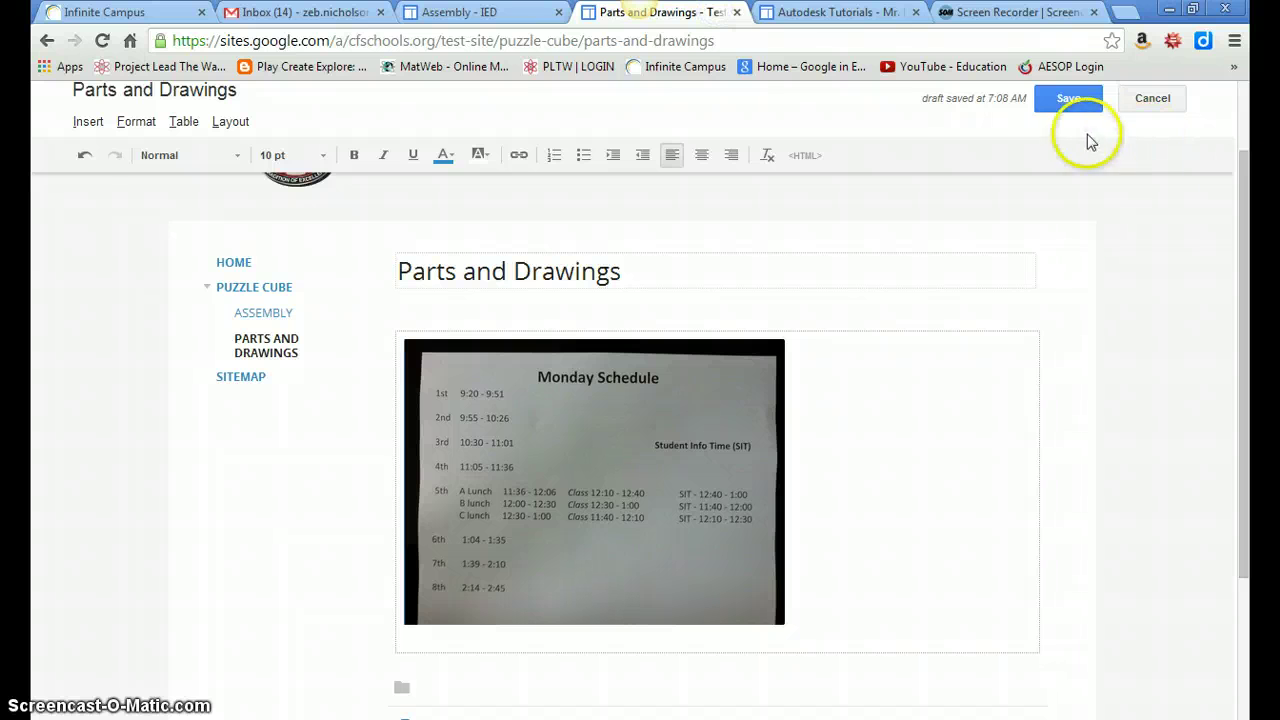
click(1068, 110)
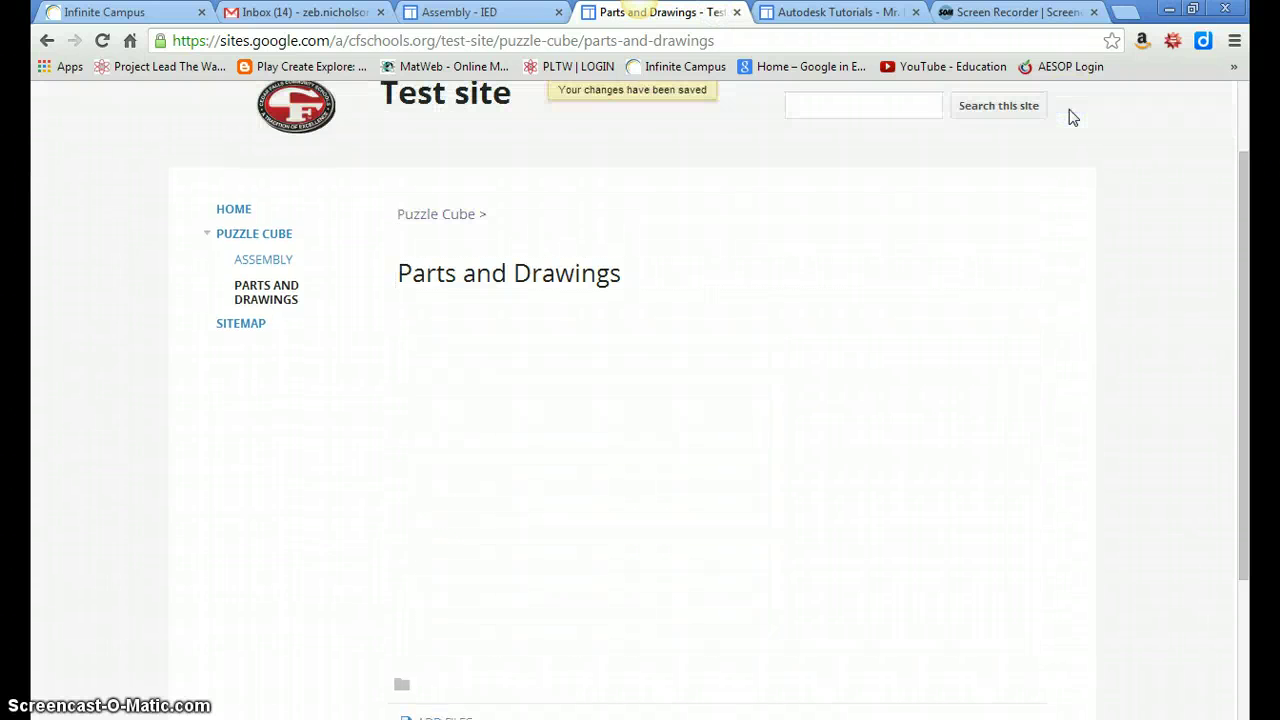
drag(1249, 234, 1240, 200)
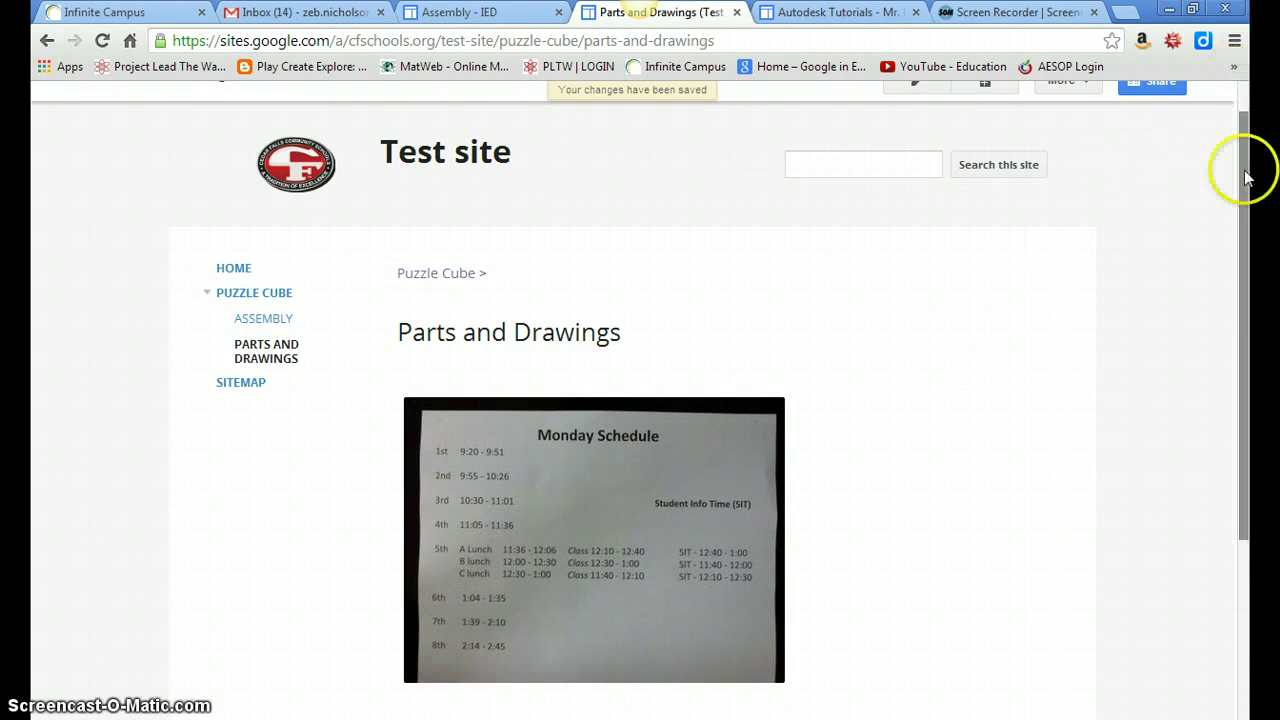
drag(1240, 171, 1240, 125)
In the test site's sharing settings, add a collaborator's school e-mail as an invitee with edit access.
click(1168, 128)
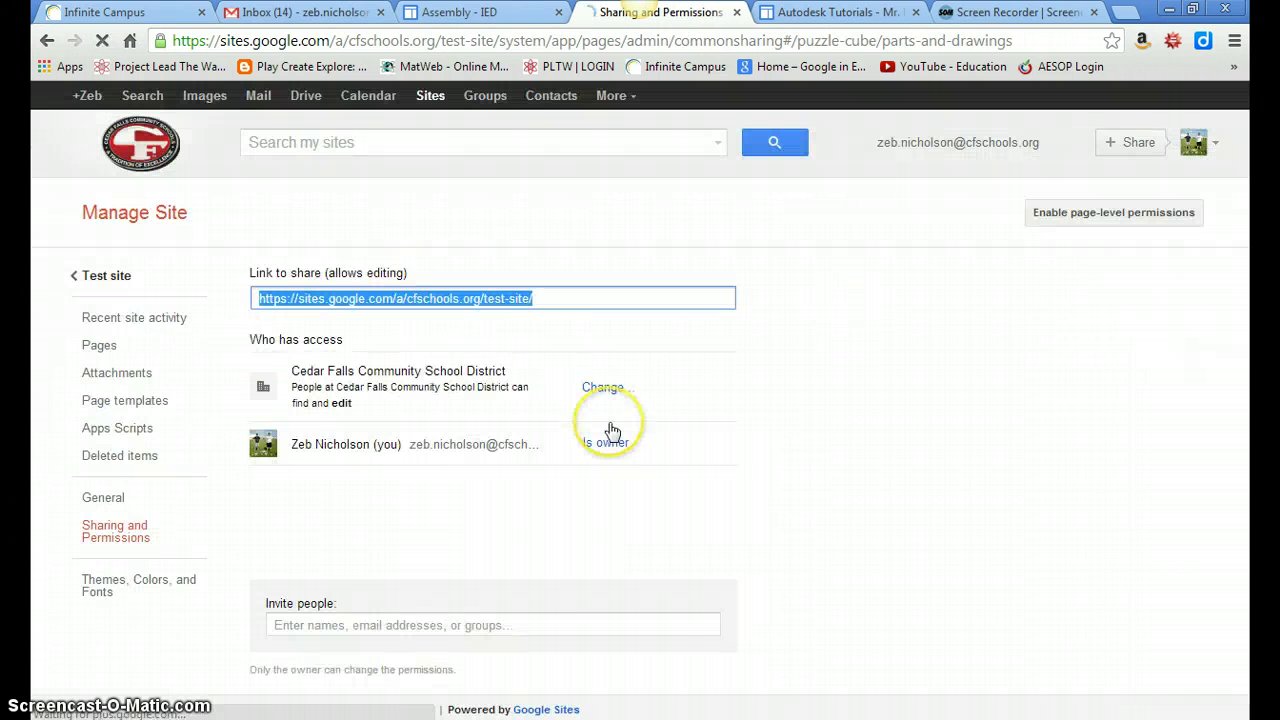
click(346, 626)
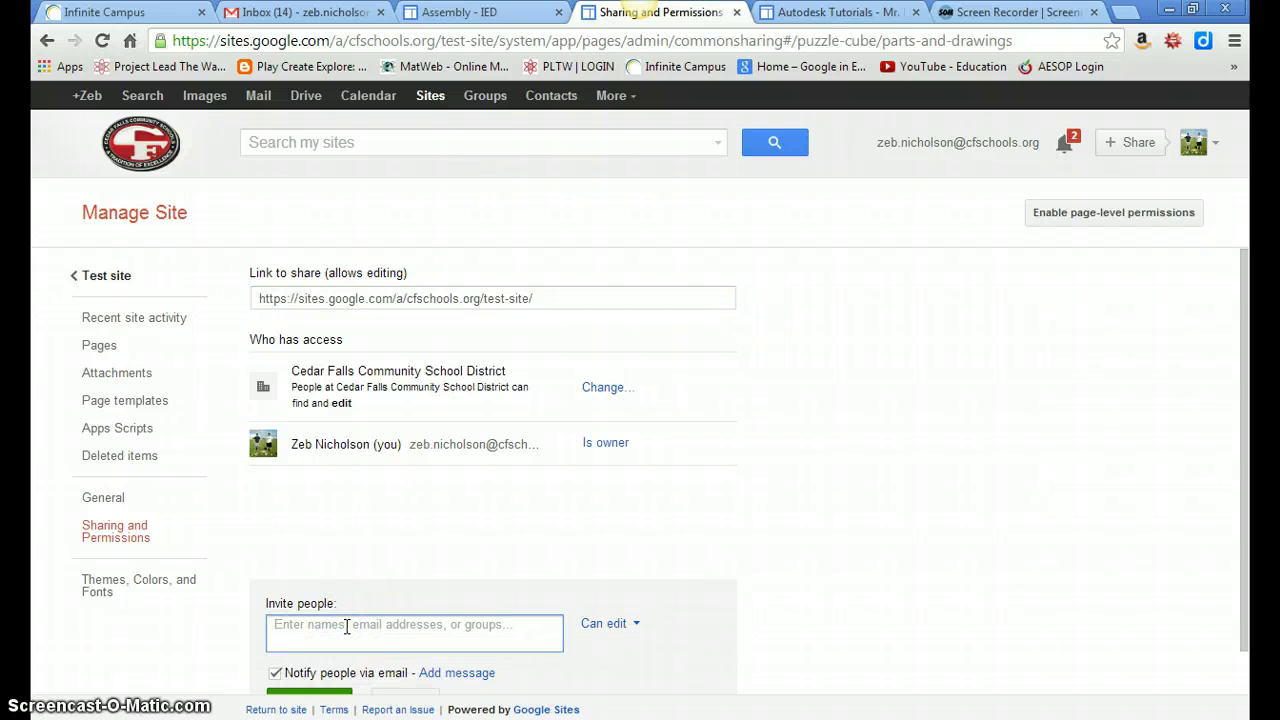
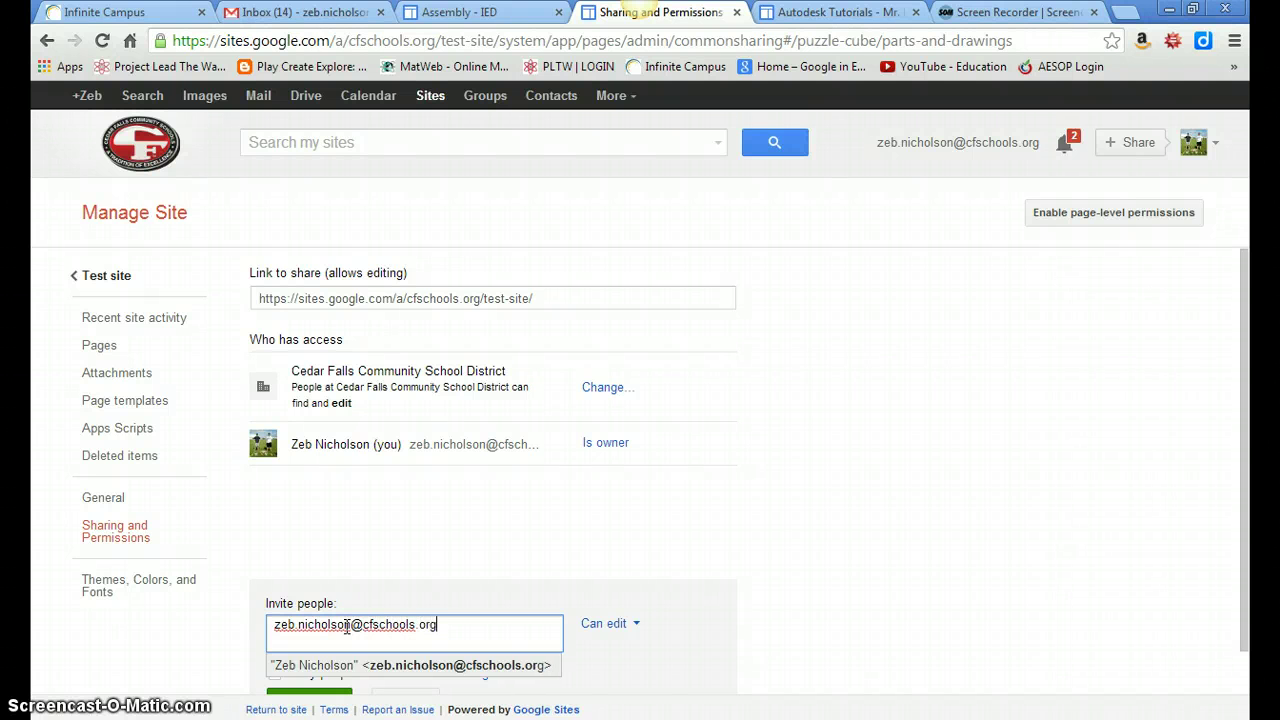
click(424, 650)
click(289, 667)
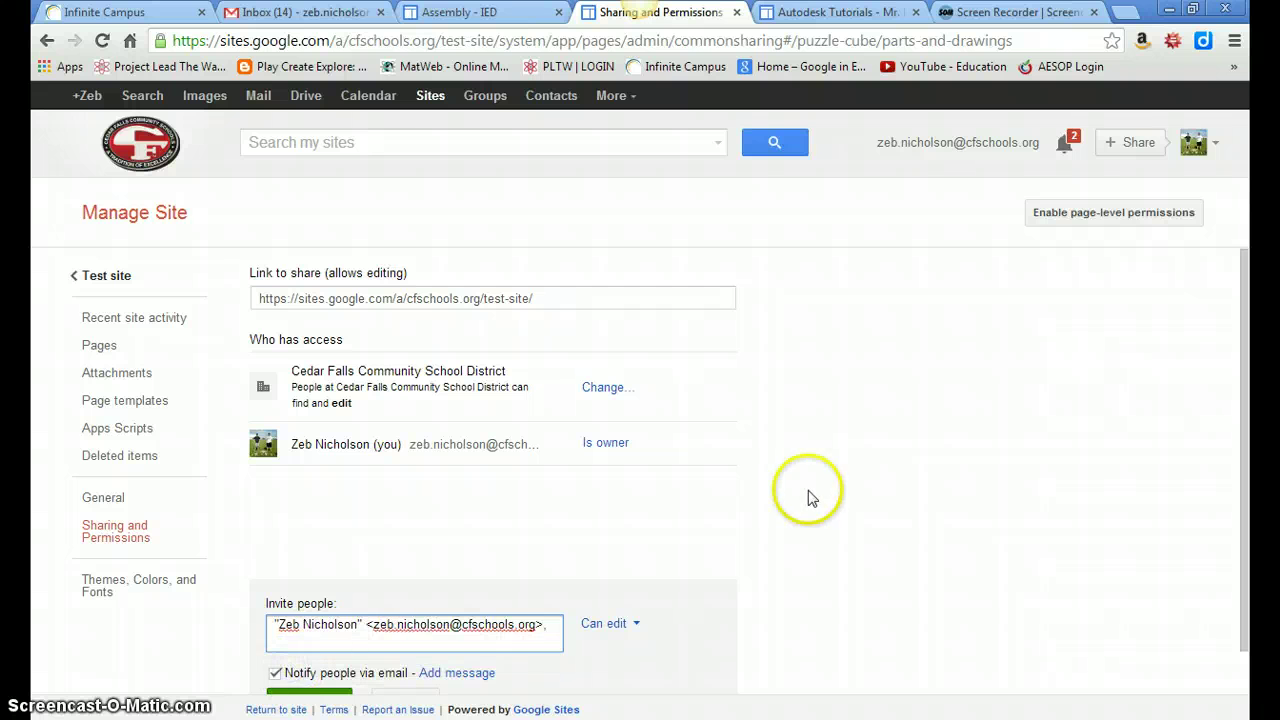
scroll(1249, 457, down, 1)
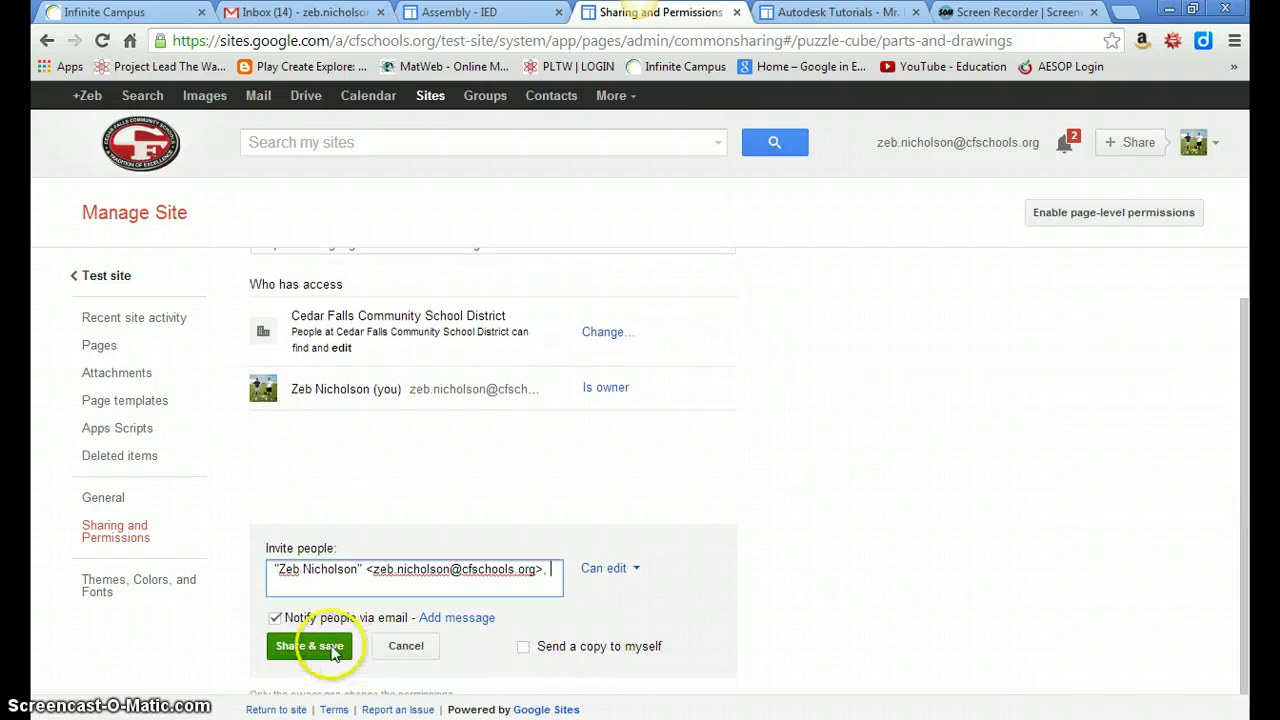